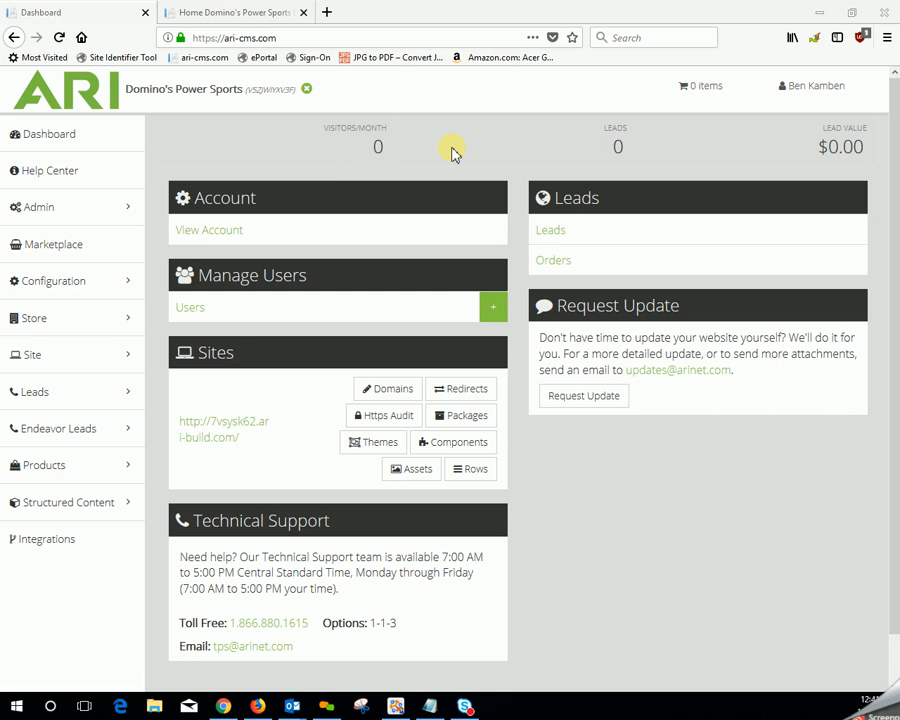
- Look over the welcome text on the live Domino's Power Sports home page and return to the CMS dashboard
{"action": "left_click", "coordinate": [226, 19]}
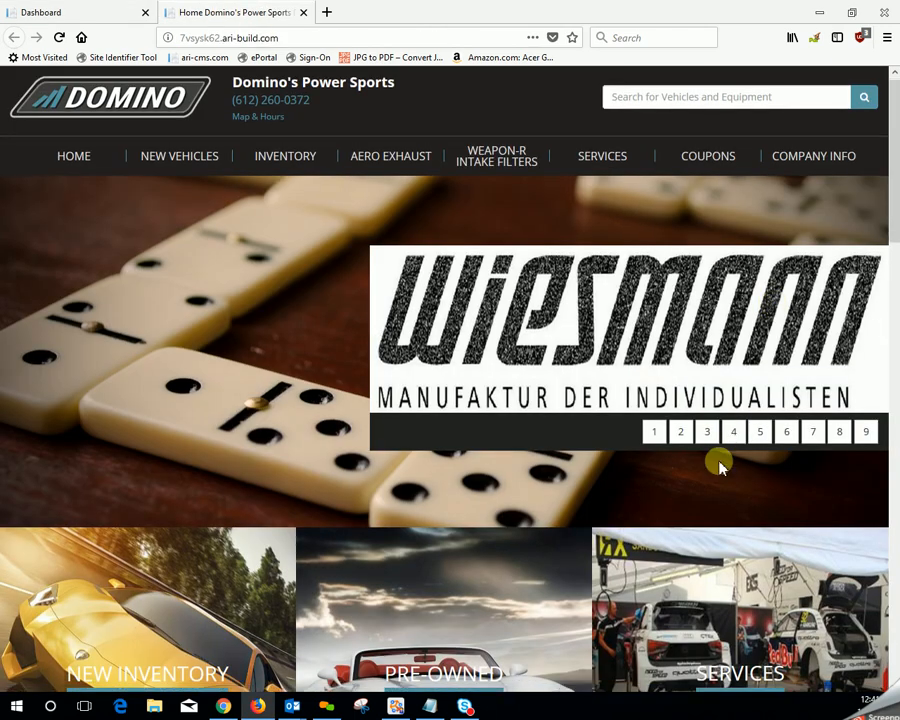
{"action": "scroll", "coordinate": [718, 462], "scroll_direction": "down", "scroll_amount": 7}
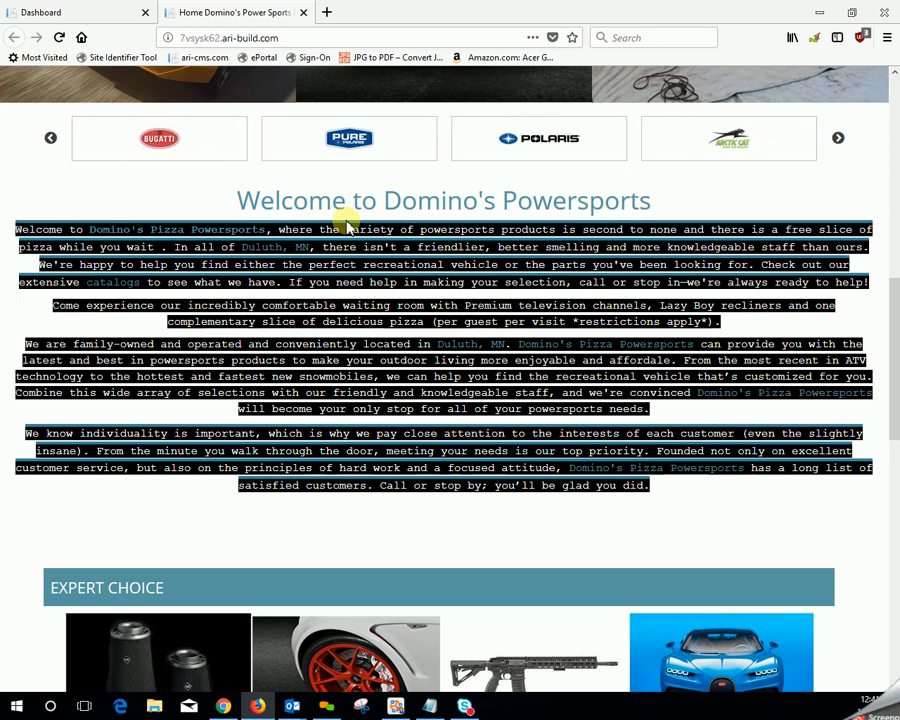
{"action": "left_click", "coordinate": [98, 14]}
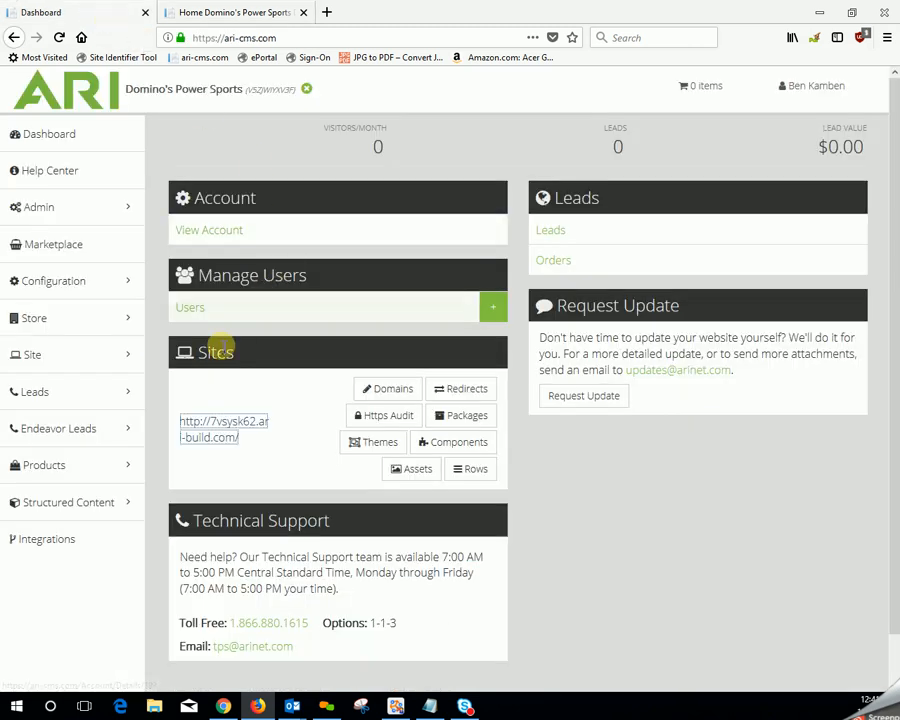
- Open the Home Page Content asset of the site's Home page for editing
{"action": "mouse_move", "coordinate": [124, 361]}
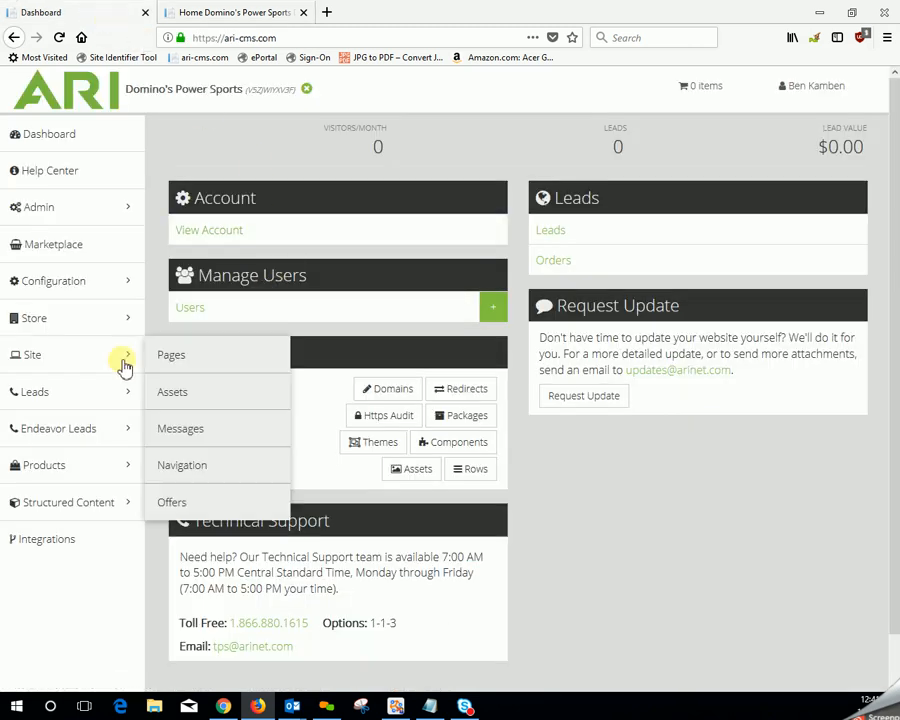
{"action": "left_click", "coordinate": [194, 360]}
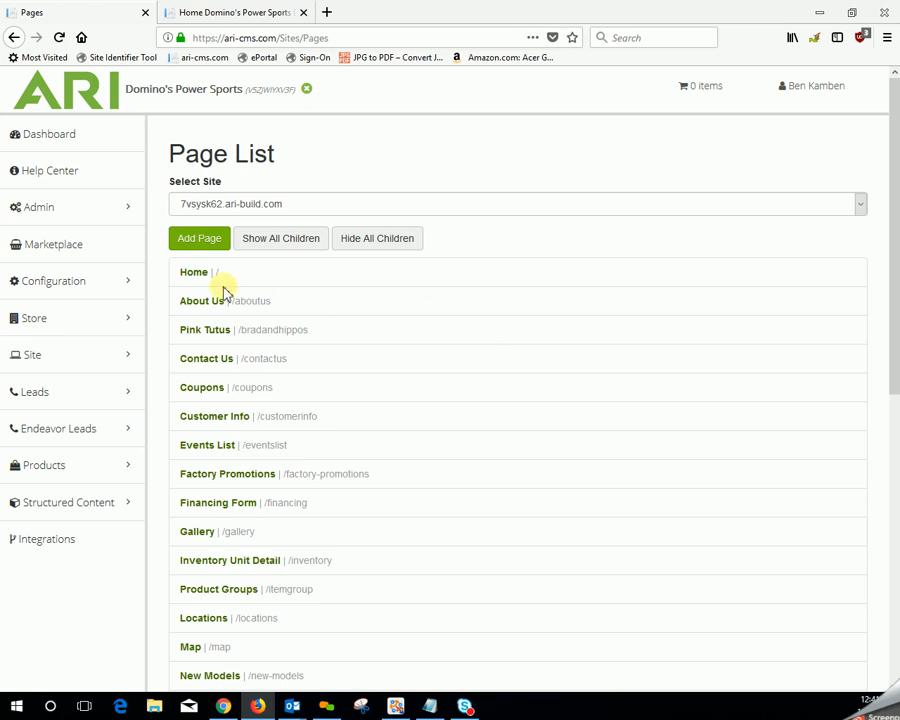
{"action": "left_click", "coordinate": [193, 274]}
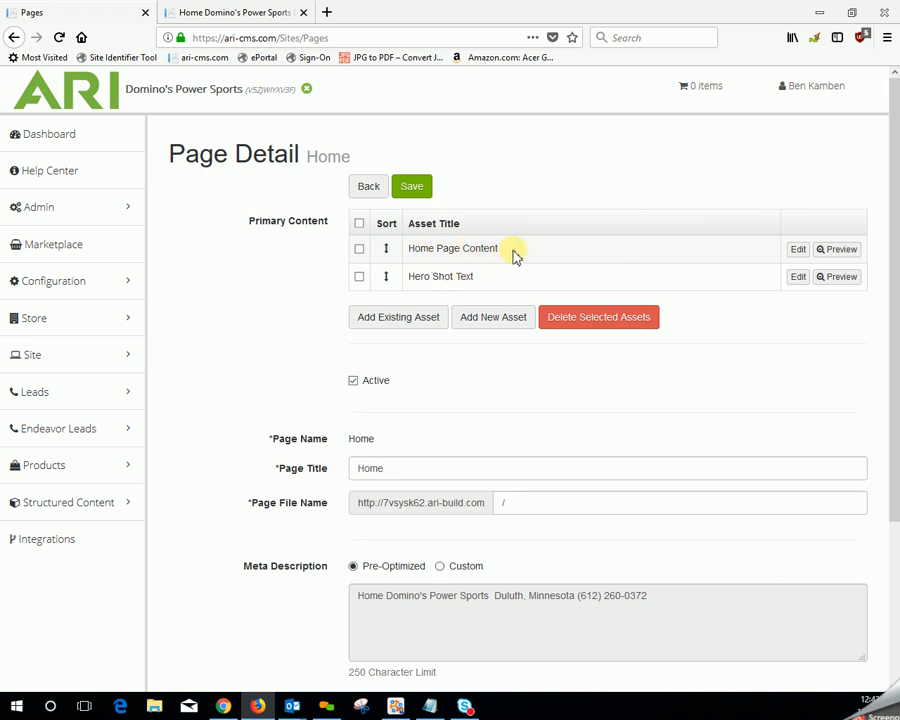
{"action": "left_click", "coordinate": [798, 252]}
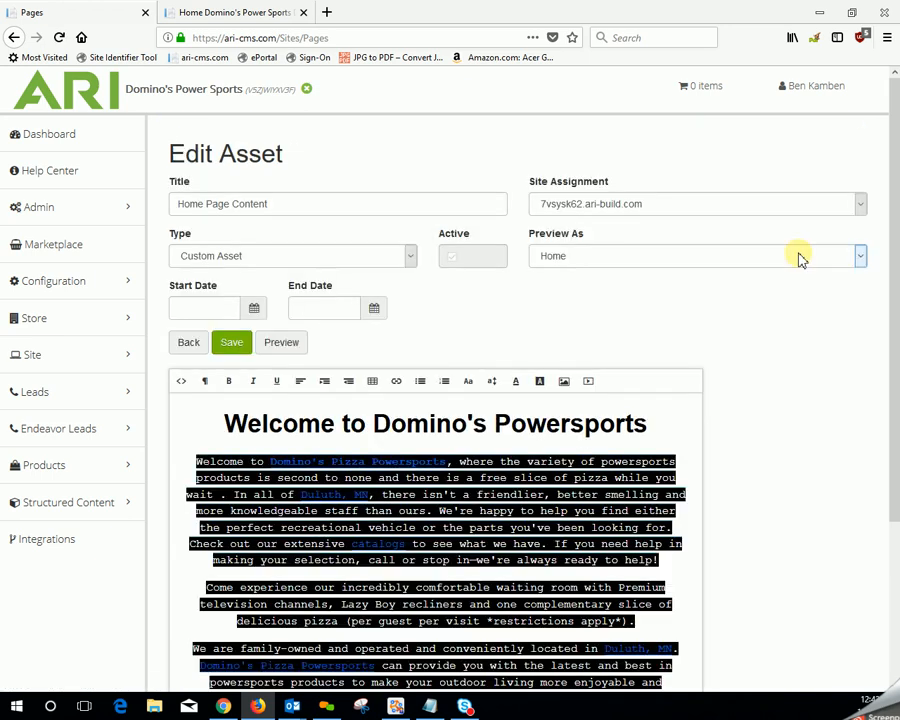
- Examine the HTML source of the home page content and return to the visual editing view
{"action": "scroll", "coordinate": [762, 360], "scroll_direction": "down", "scroll_amount": 3}
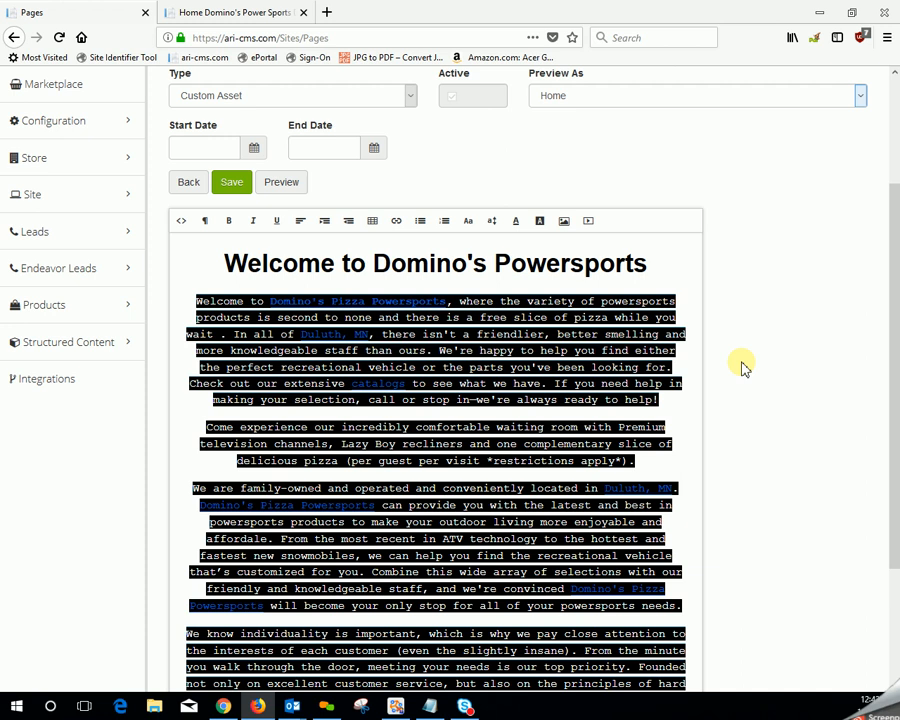
{"action": "left_click", "coordinate": [183, 222]}
{"action": "scroll", "coordinate": [668, 532], "scroll_direction": "down", "scroll_amount": 3}
{"action": "scroll", "coordinate": [659, 543], "scroll_direction": "down", "scroll_amount": 7}
{"action": "scroll", "coordinate": [657, 542], "scroll_direction": "down", "scroll_amount": 7}
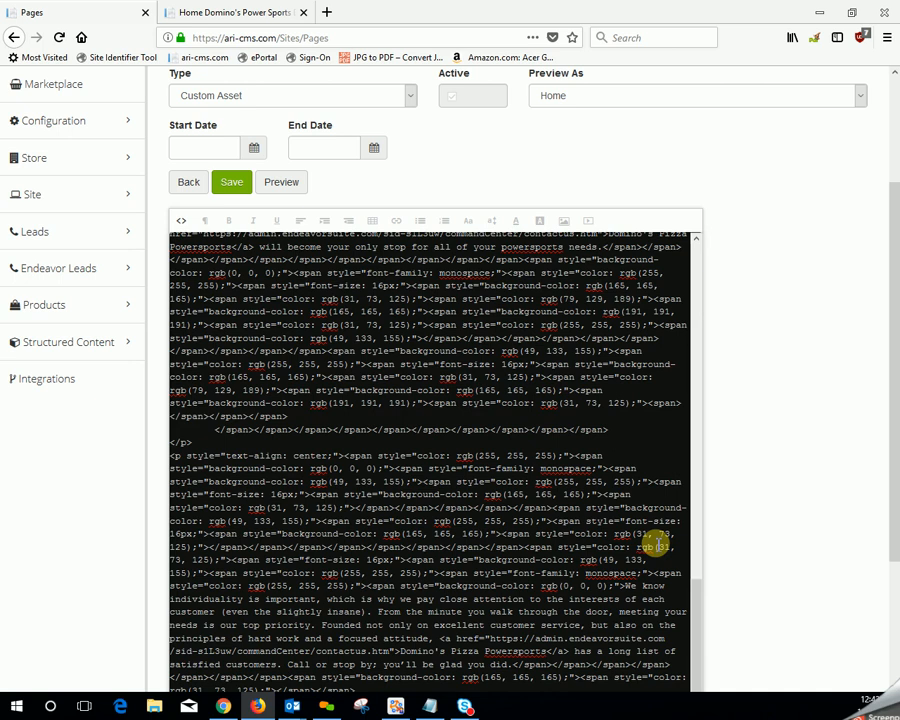
{"action": "left_click", "coordinate": [180, 219]}
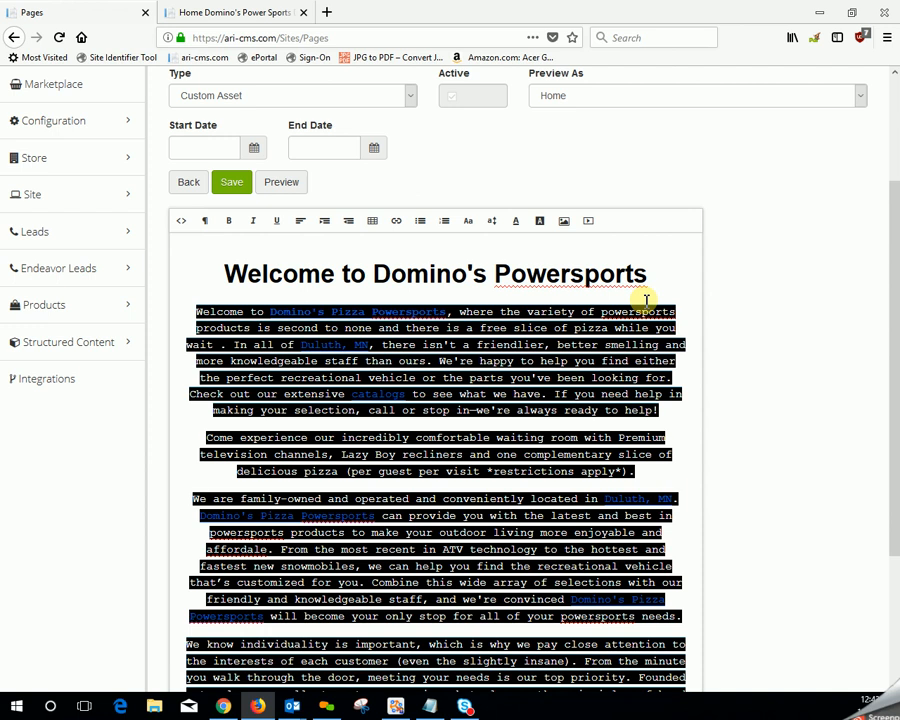
- Insert a table with 2 rows and 3 columns above the welcome heading
{"action": "left_click", "coordinate": [371, 224]}
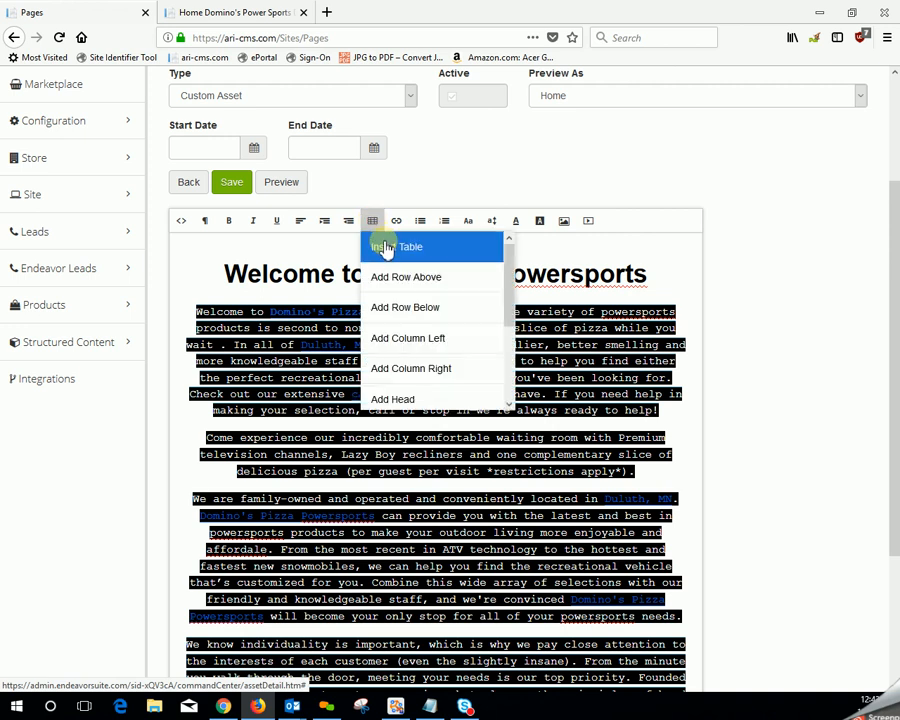
{"action": "left_click", "coordinate": [384, 247]}
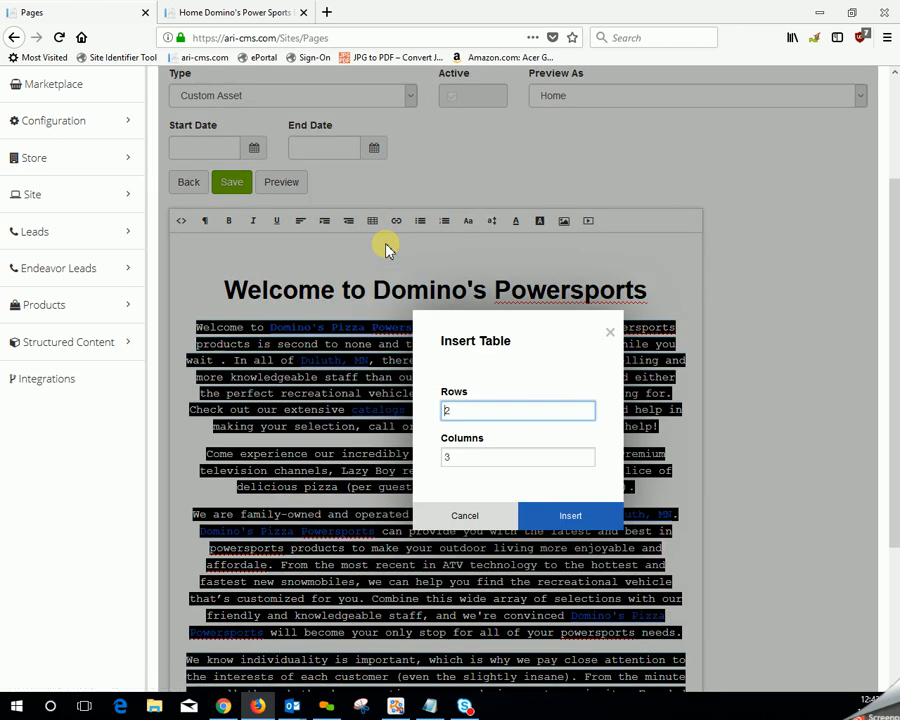
{"action": "left_click", "coordinate": [564, 515]}
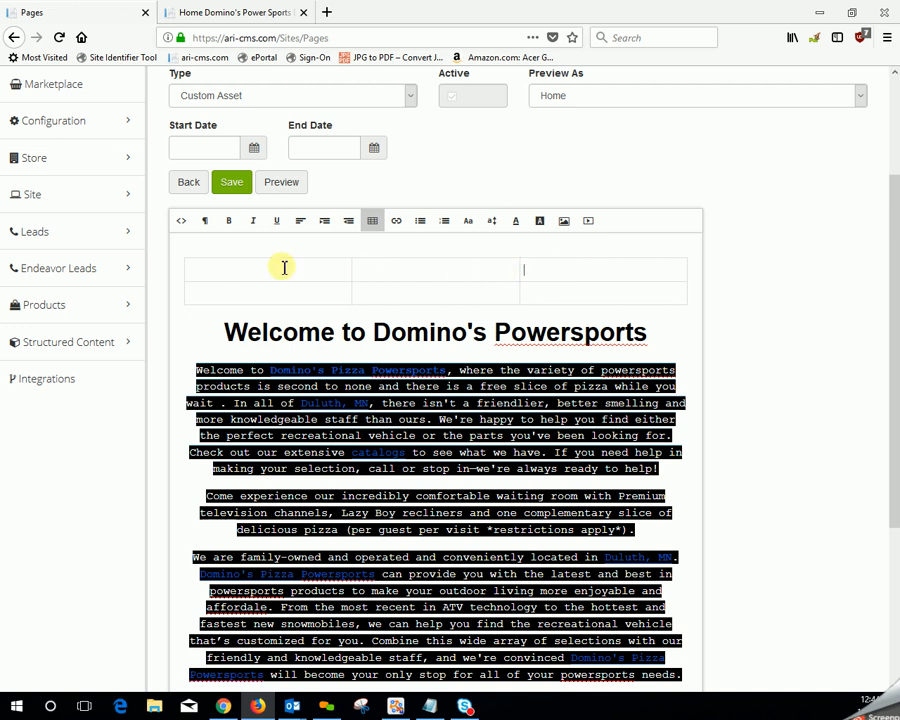
- Start an image upload for the table's first cell and browse to the Desktop Pictures folder inside Pictures
{"action": "left_click", "coordinate": [222, 270]}
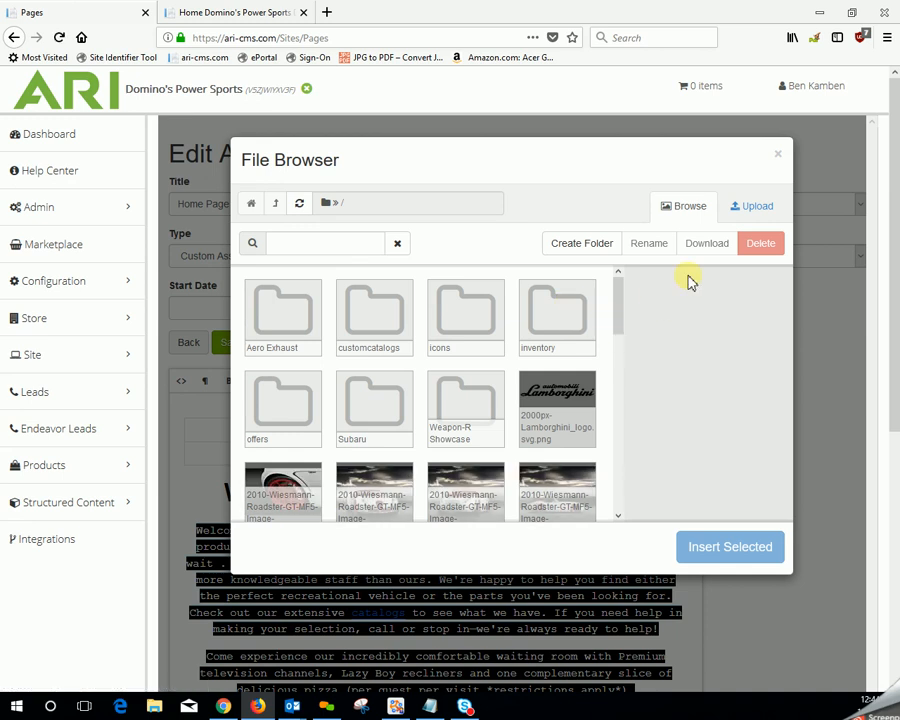
{"action": "left_click", "coordinate": [745, 208]}
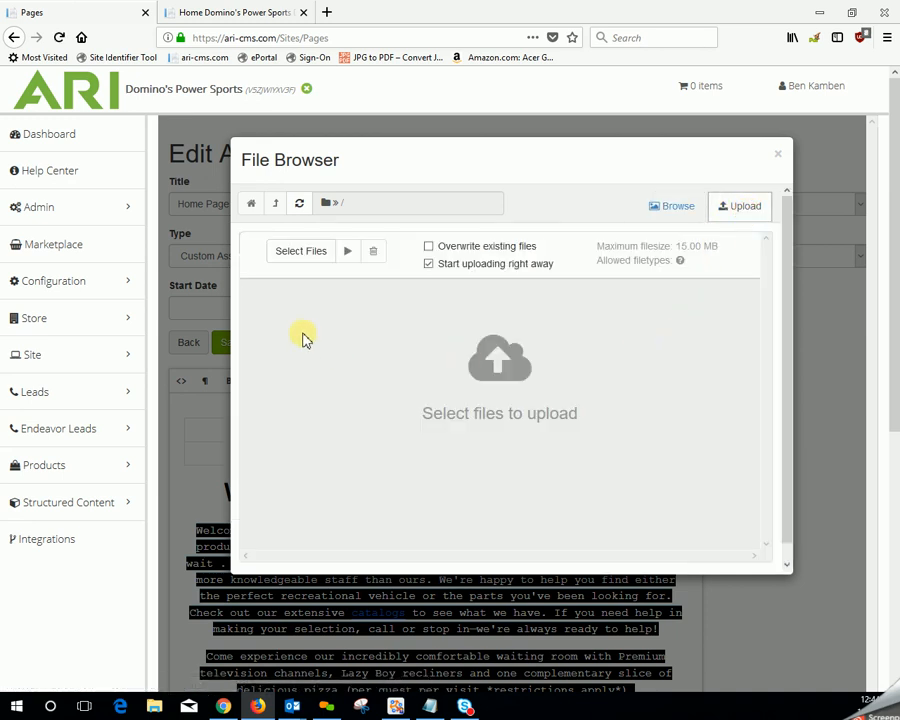
{"action": "left_click", "coordinate": [287, 257]}
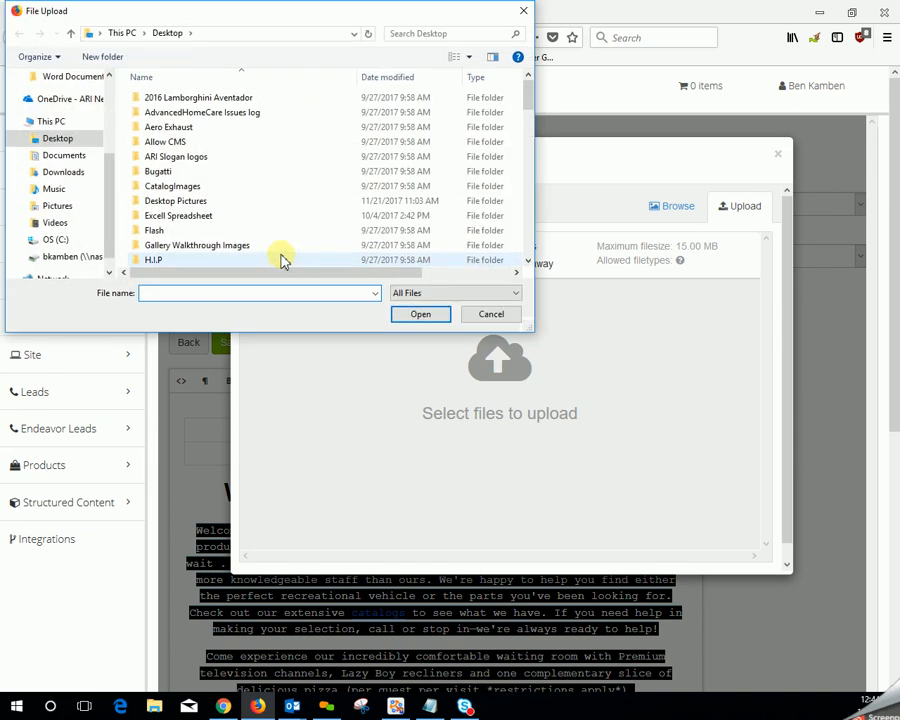
{"action": "left_click", "coordinate": [56, 205]}
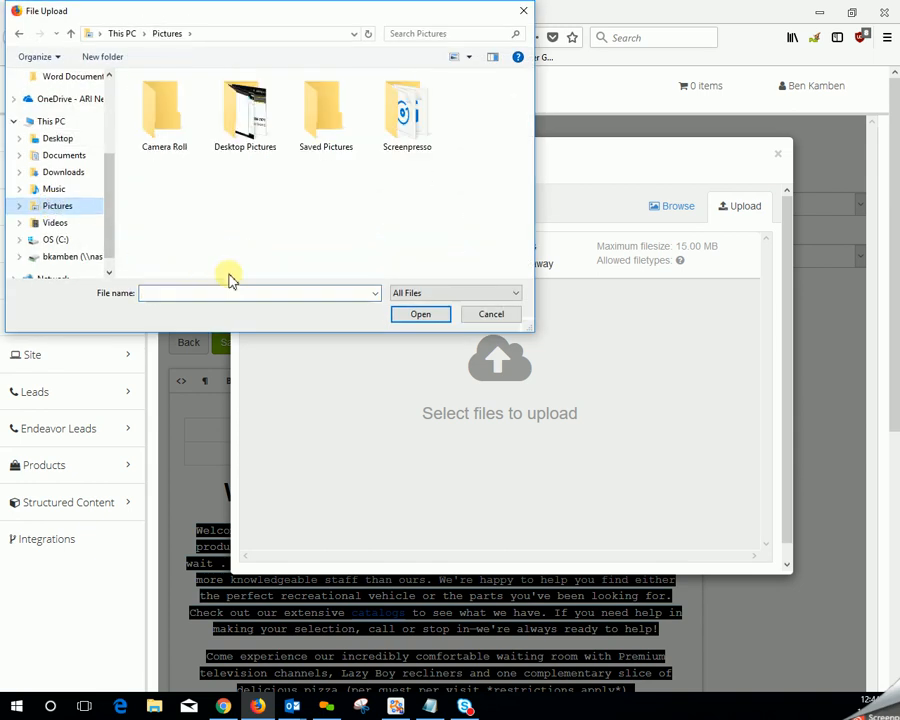
{"action": "double_click", "coordinate": [245, 110]}
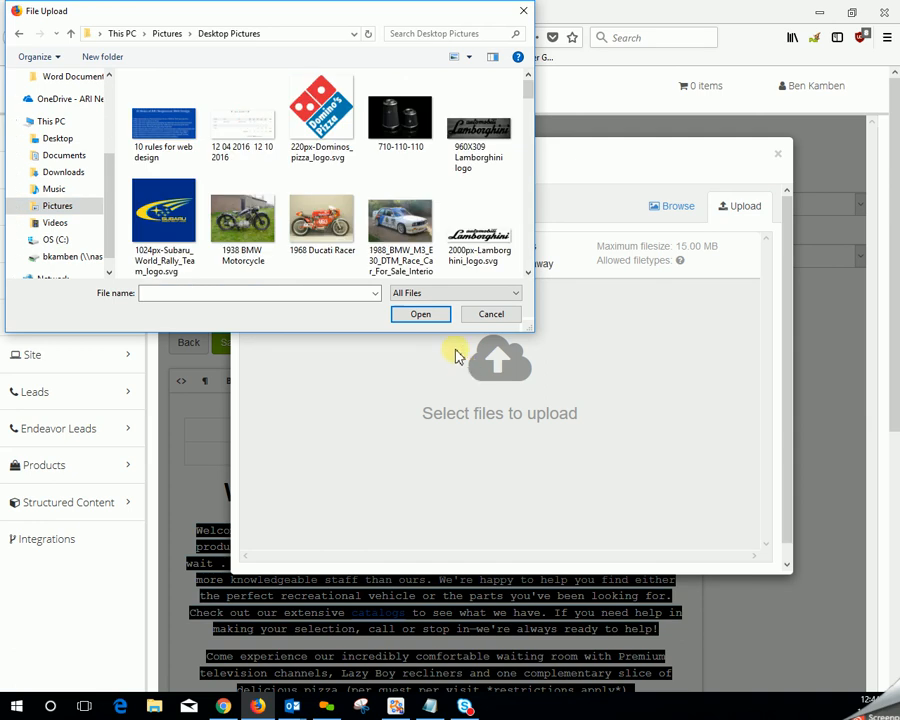
- Upload only the 220px-Dominos_pizza_logo.svg image to the site's files
{"action": "left_click", "coordinate": [323, 122]}
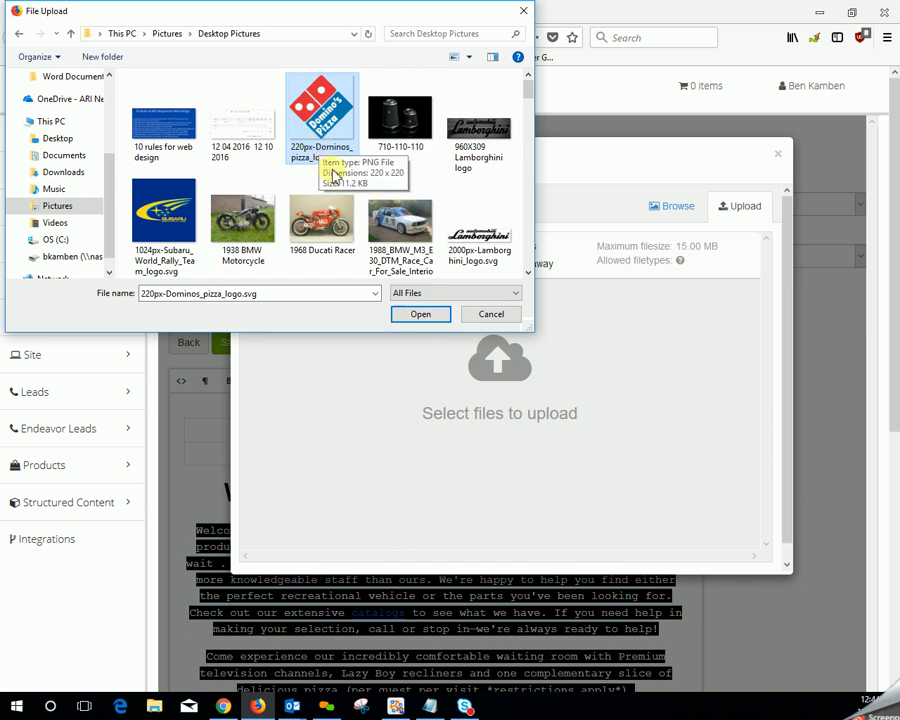
{"action": "left_click", "coordinate": [398, 145], "text": "ctrl"}
{"action": "left_click", "coordinate": [483, 140], "text": "ctrl"}
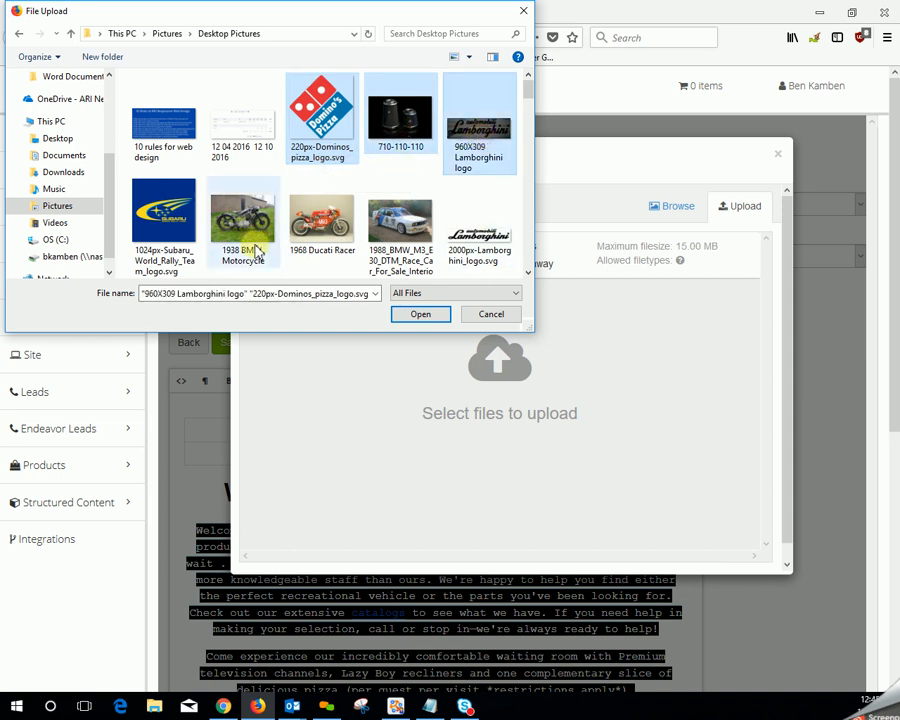
{"action": "left_click", "coordinate": [176, 228], "text": "ctrl"}
{"action": "left_click", "coordinate": [258, 220], "text": "ctrl"}
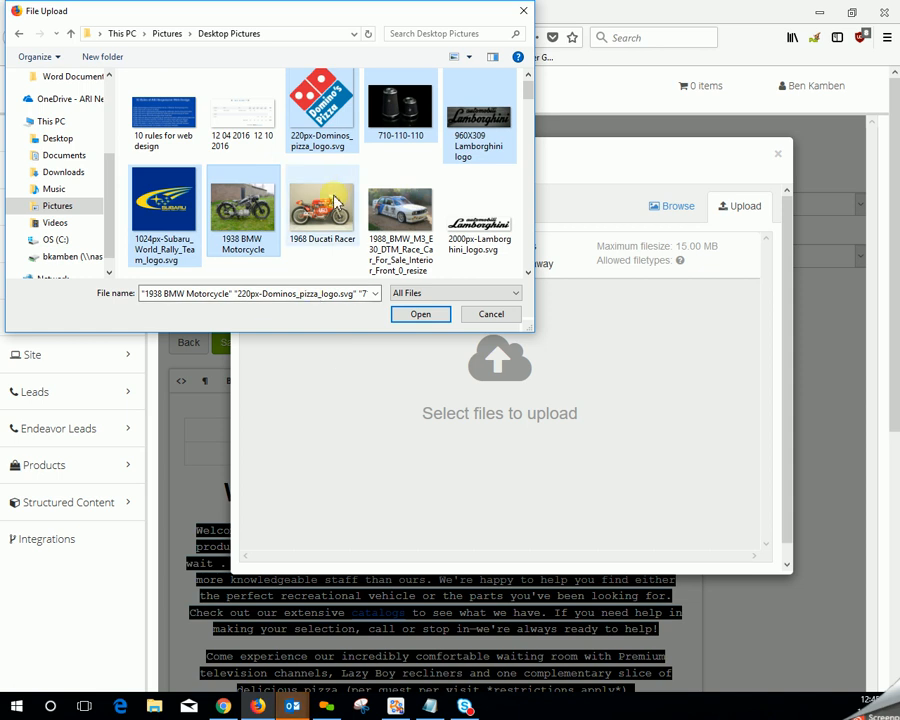
{"action": "left_click", "coordinate": [328, 130]}
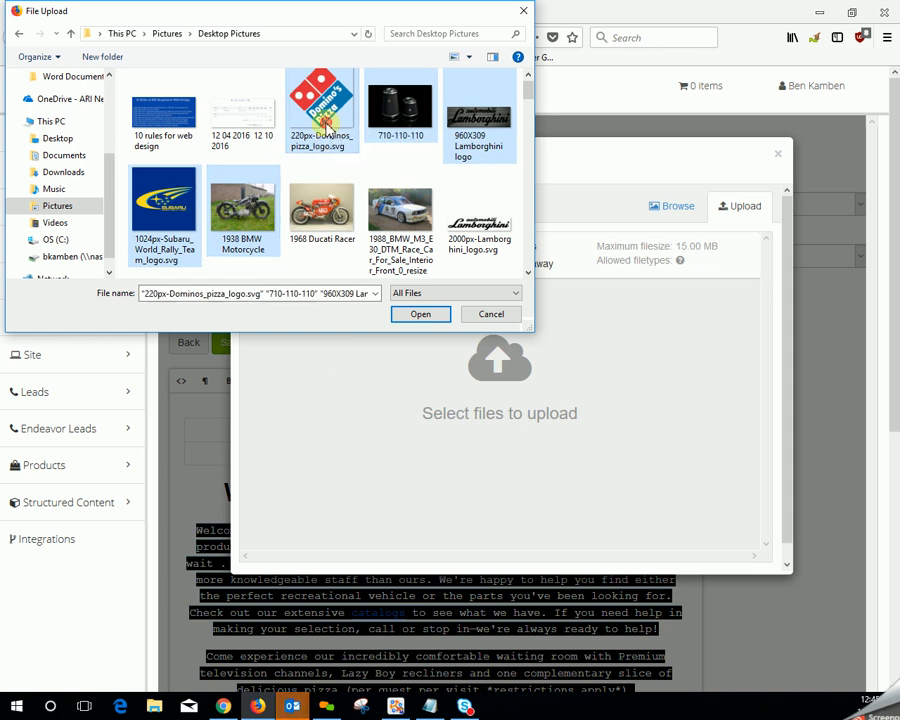
{"action": "left_click", "coordinate": [421, 318]}
{"action": "left_click", "coordinate": [421, 318]}
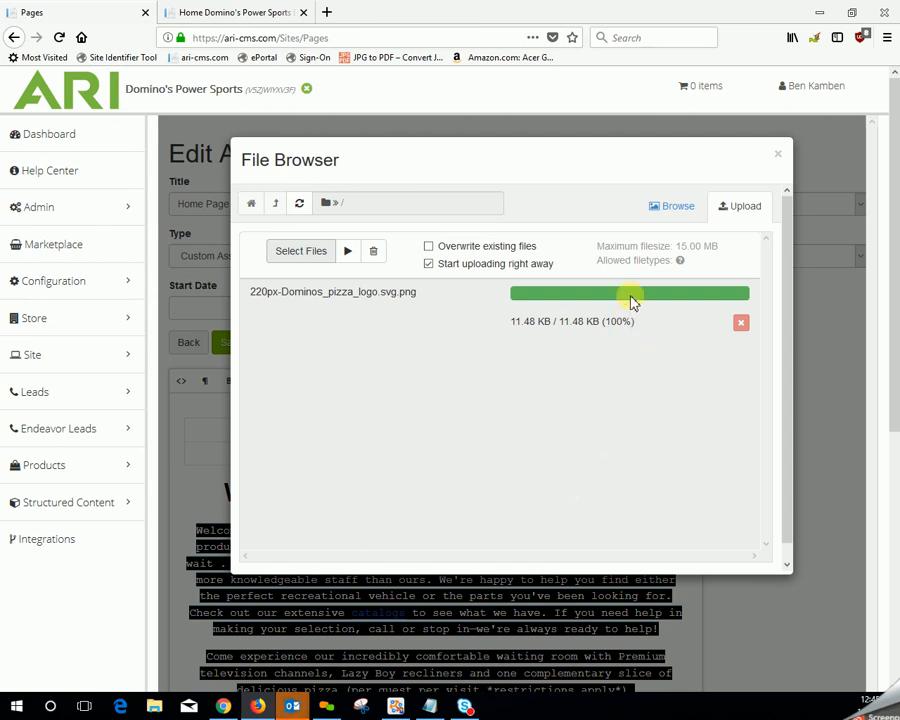
- Select the uploaded 220px-Dominos_pizza_logo.svg.png among the site's files and bring up its image sizing options
{"action": "left_click", "coordinate": [677, 212]}
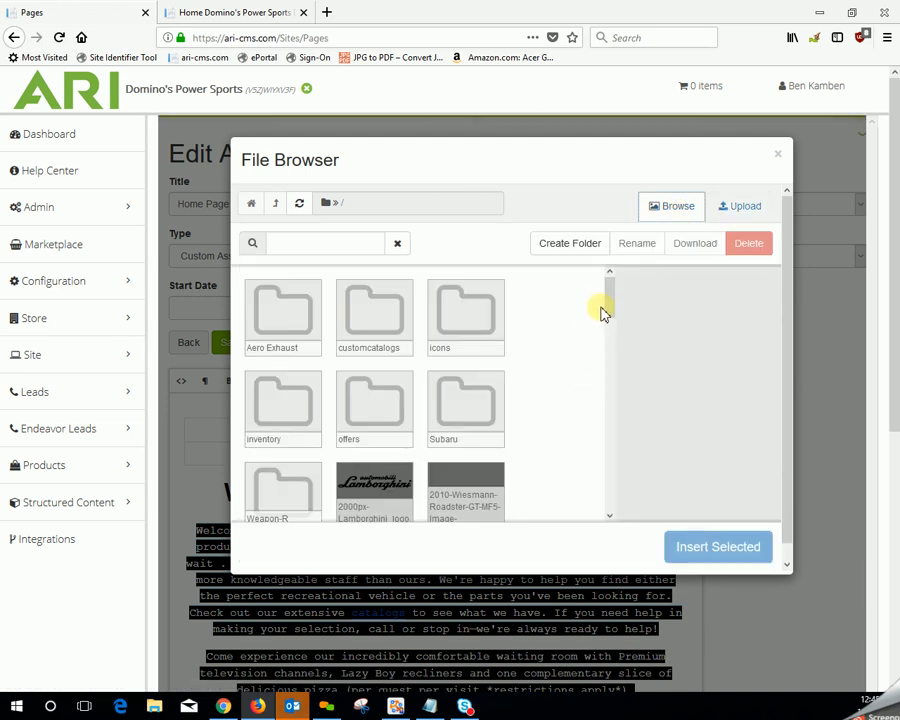
{"action": "left_click_drag", "start_coordinate": [607, 311], "coordinate": [540, 464]}
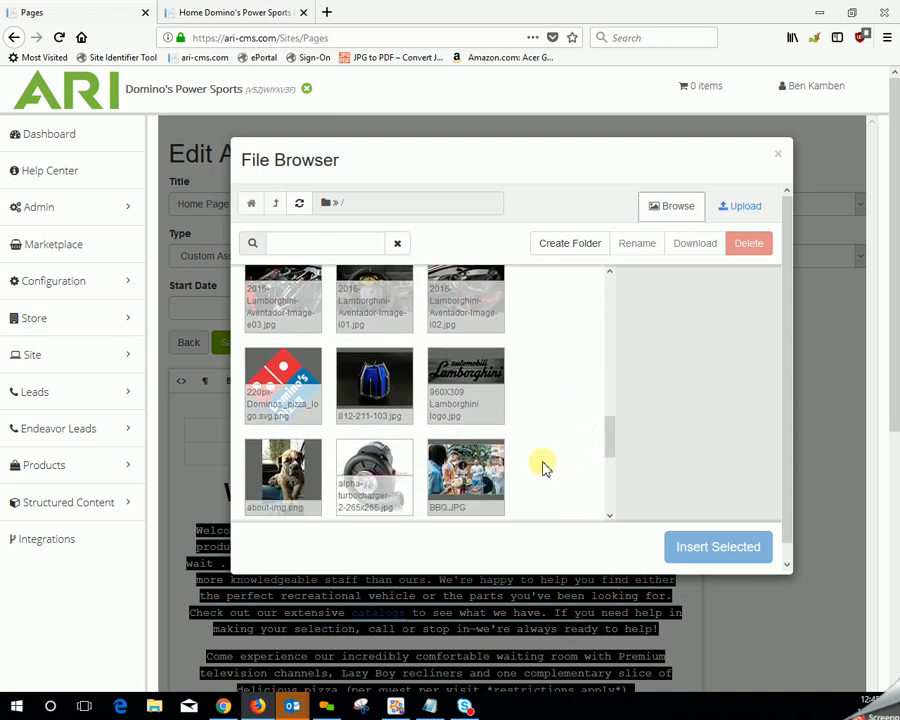
{"action": "left_click", "coordinate": [270, 390]}
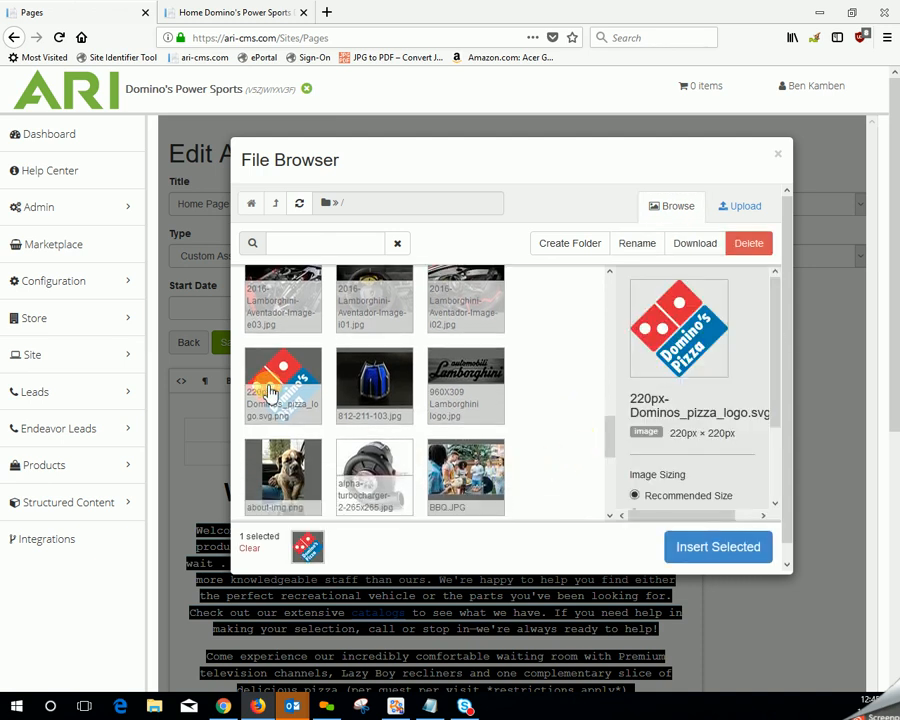
{"action": "left_click_drag", "start_coordinate": [777, 380], "coordinate": [772, 475]}
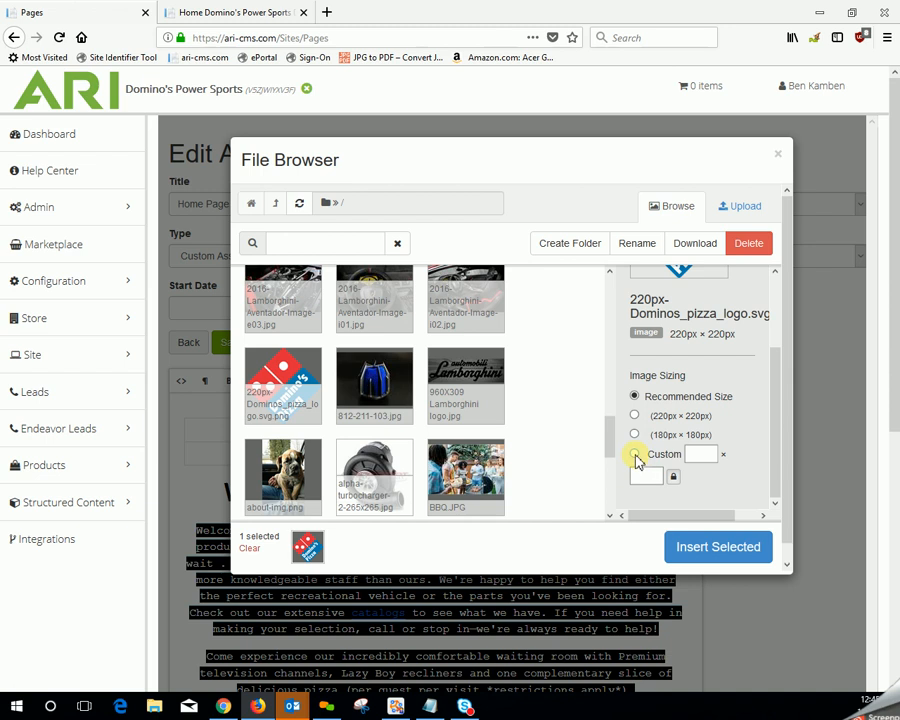
- Try a custom image size of 220 by 220 for the logo
{"action": "left_click", "coordinate": [634, 455]}
{"action": "left_click", "coordinate": [698, 454]}
{"action": "left_click", "coordinate": [662, 478]}
{"action": "double_click", "coordinate": [646, 476]}
- Insert the Domino's Pizza logo into the table's first cell at 180px × 180px
{"action": "left_click", "coordinate": [634, 434]}
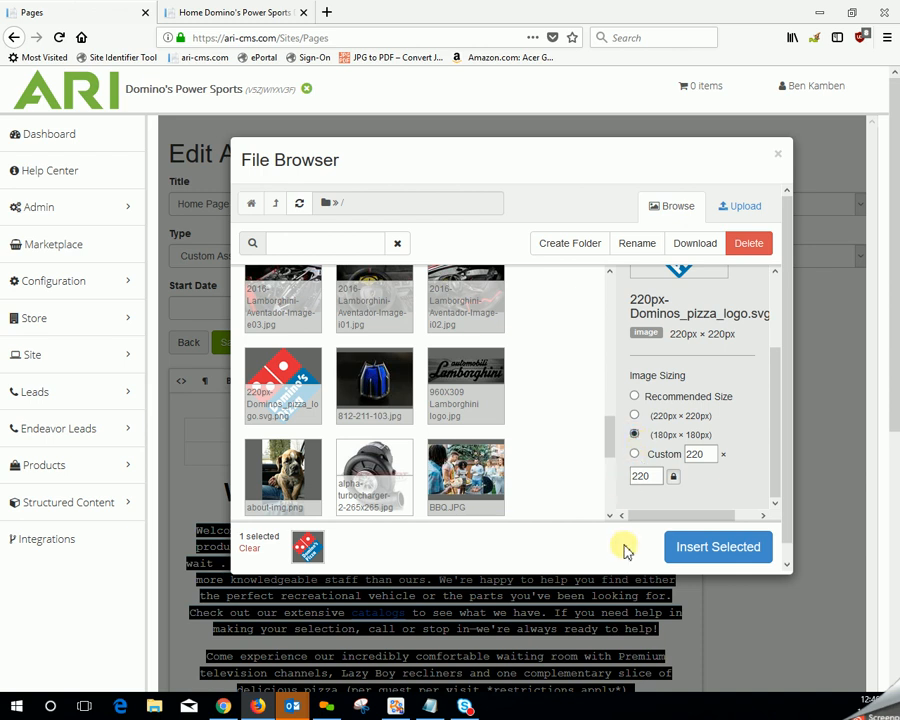
{"action": "left_click", "coordinate": [716, 548]}
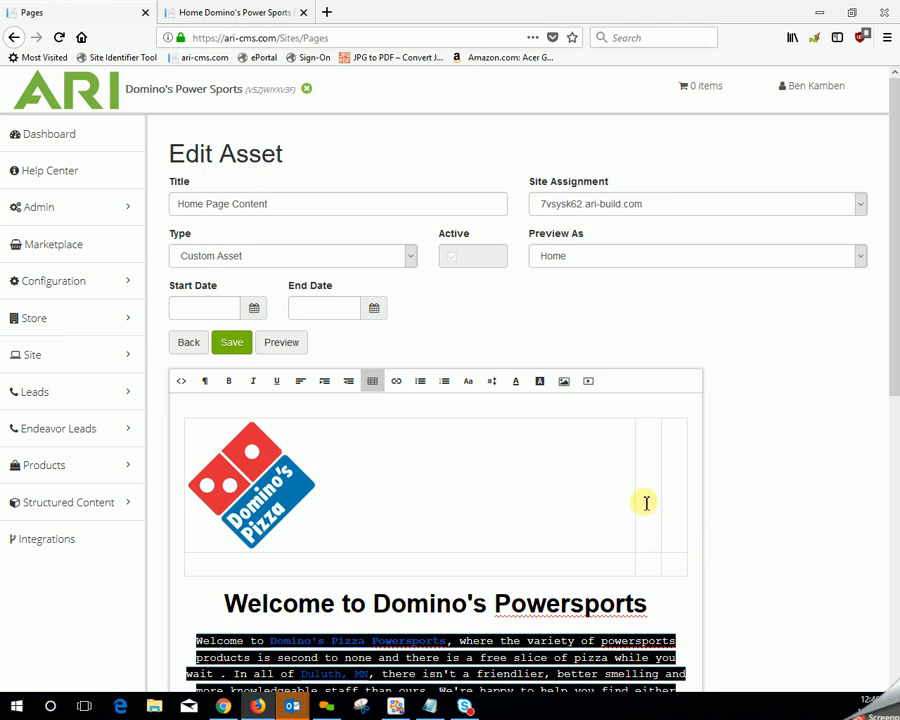
- Enter "description" in the second cell of the table's first row
{"action": "left_click", "coordinate": [648, 432]}
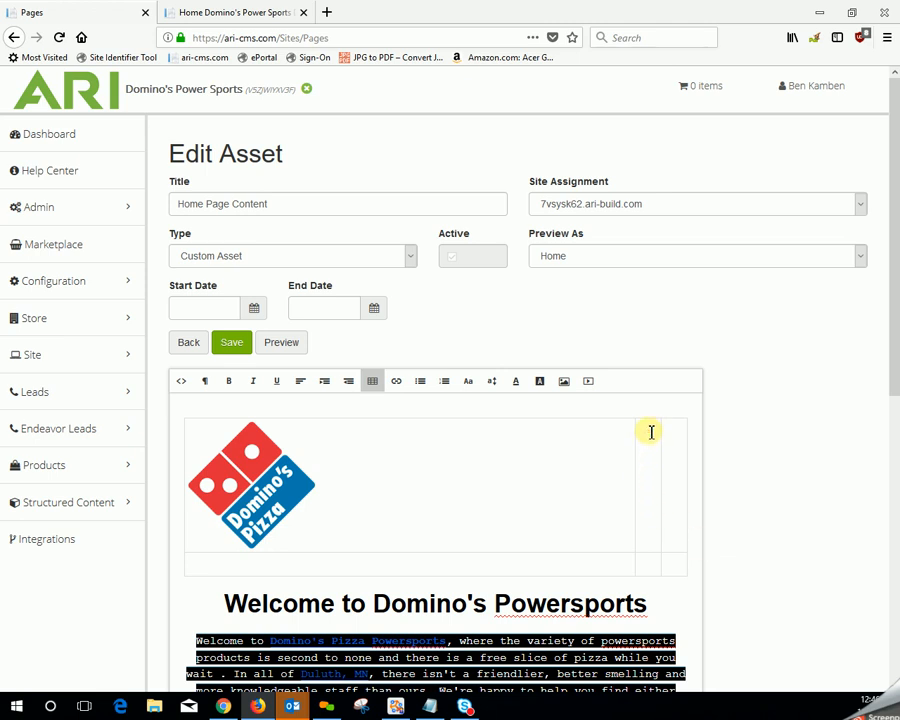
{"action": "type", "text": "des"}
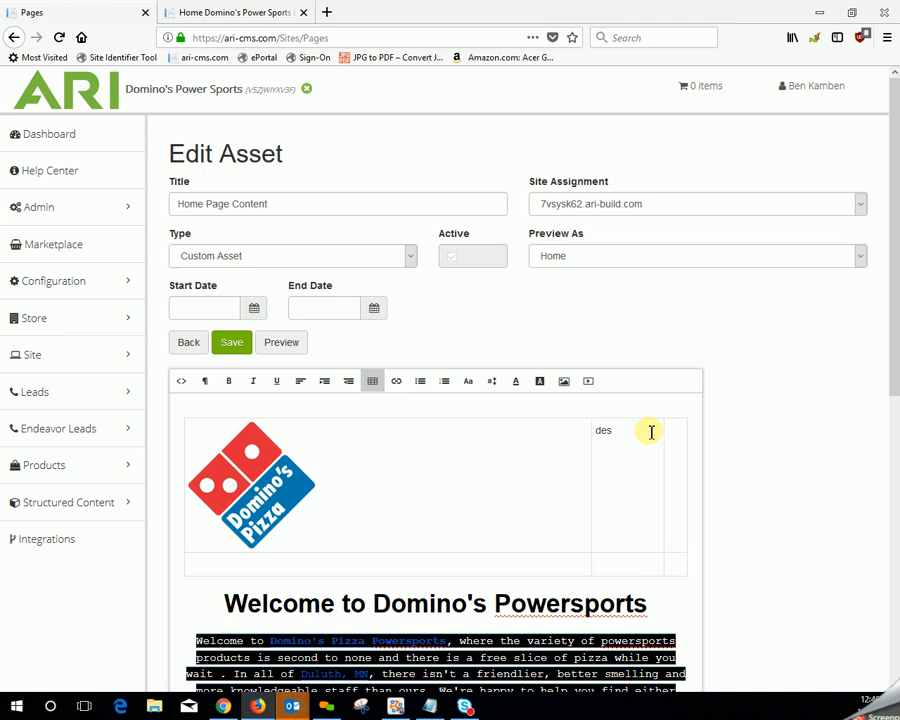
{"action": "type", "text": "cription"}
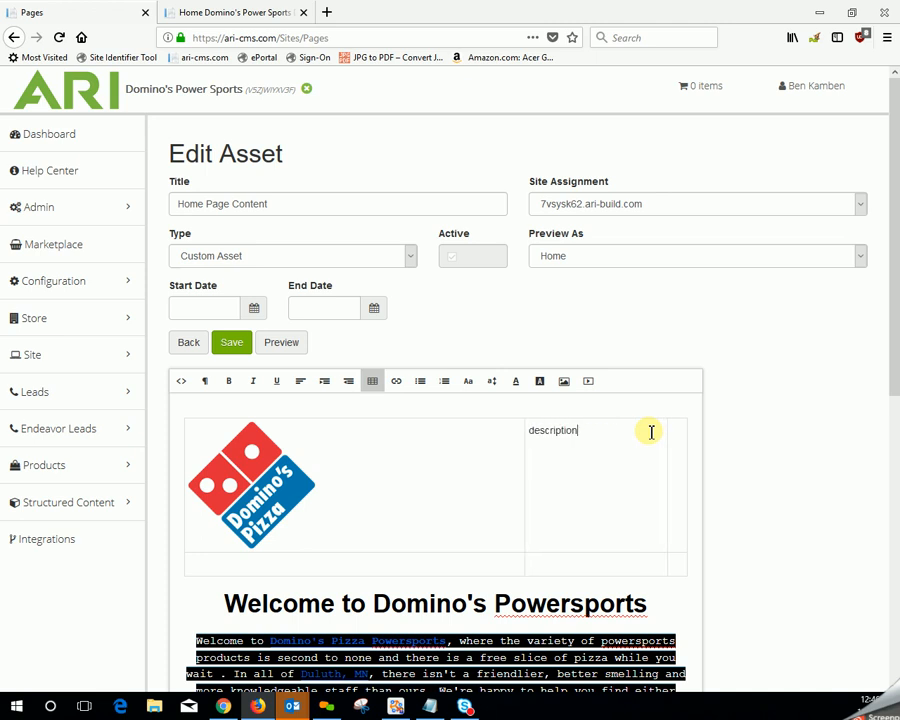
- Enter "this is the price" in the third cell of the table's first row
{"action": "left_click", "coordinate": [681, 433]}
{"action": "type", "text": "this"}
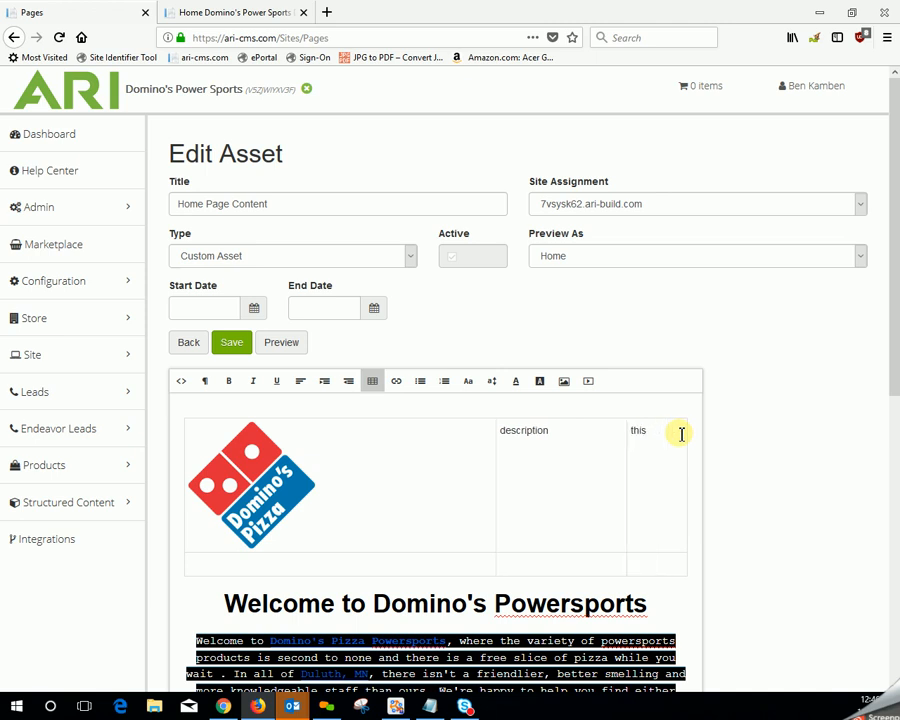
{"action": "type", "text": " is the p"}
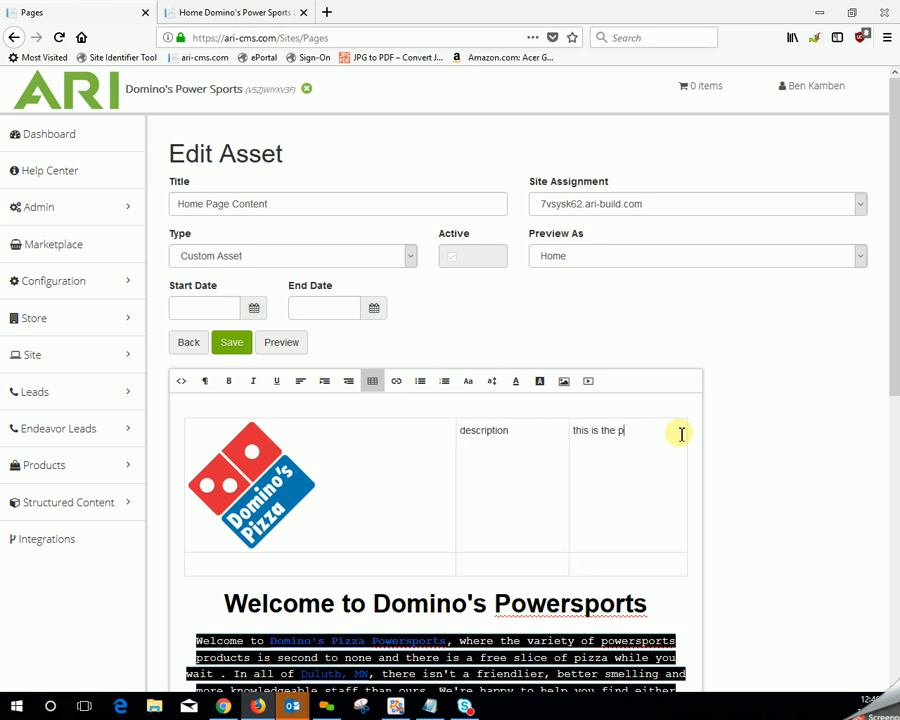
{"action": "type", "text": "rice"}
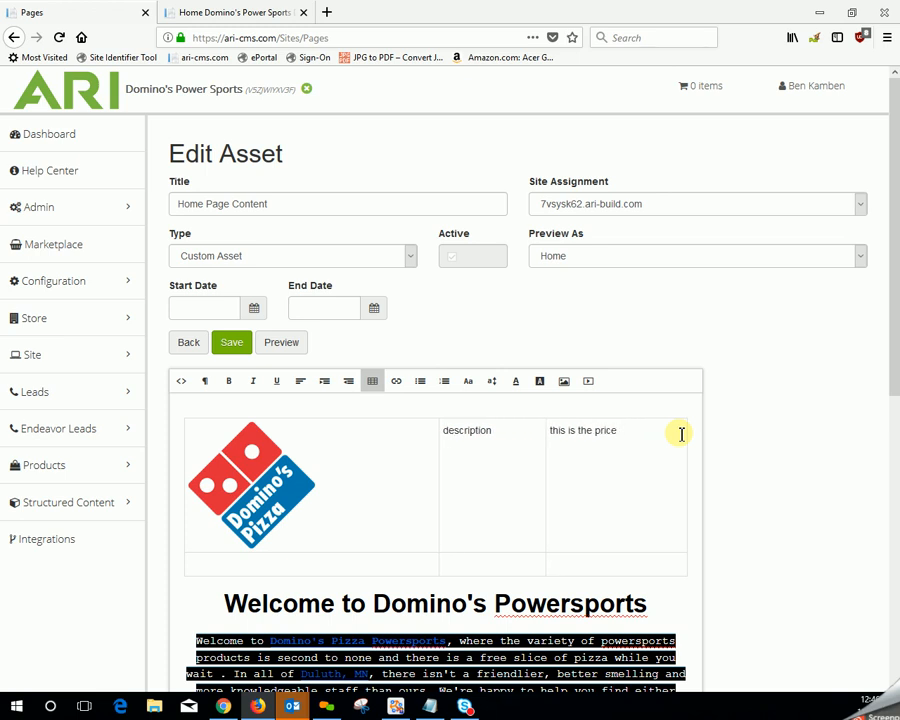
{"action": "type", "text": "."}
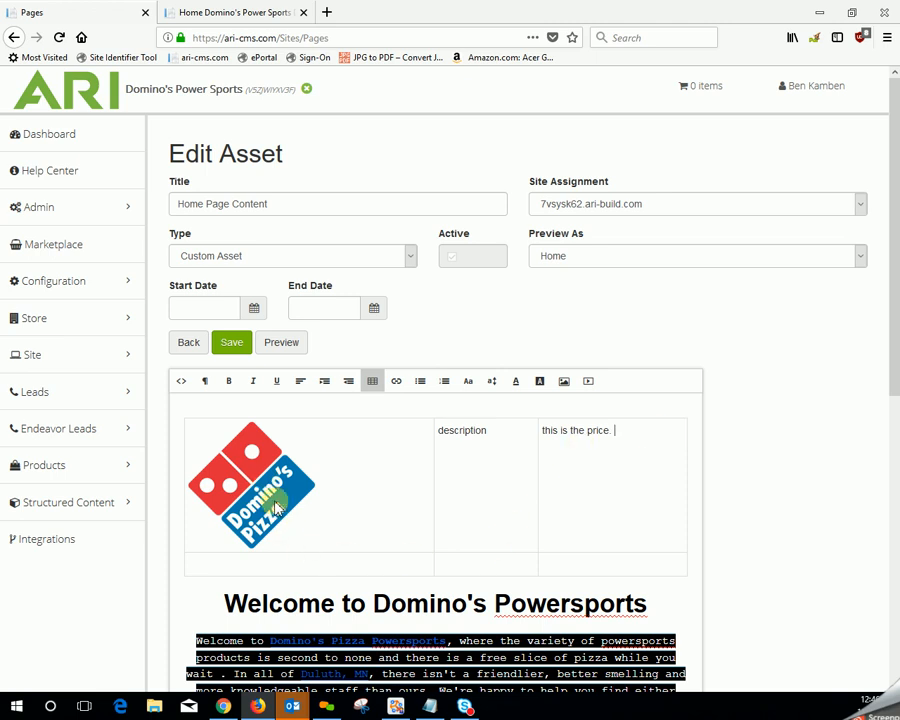
- End the price text with a period and set the logo's link to open in a new tab
{"action": "left_click", "coordinate": [308, 518]}
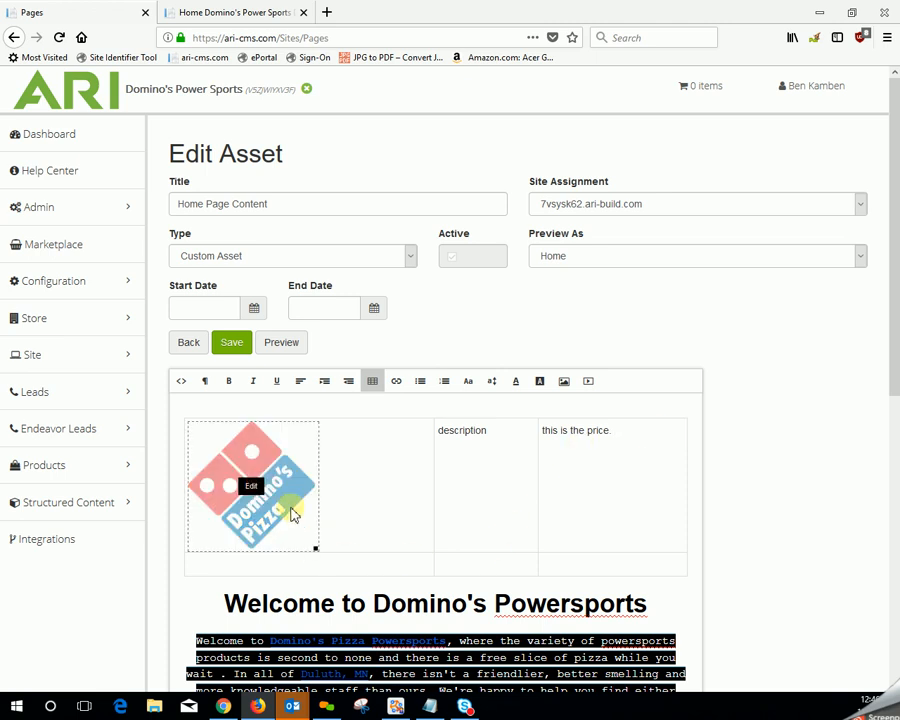
{"action": "left_click", "coordinate": [251, 487]}
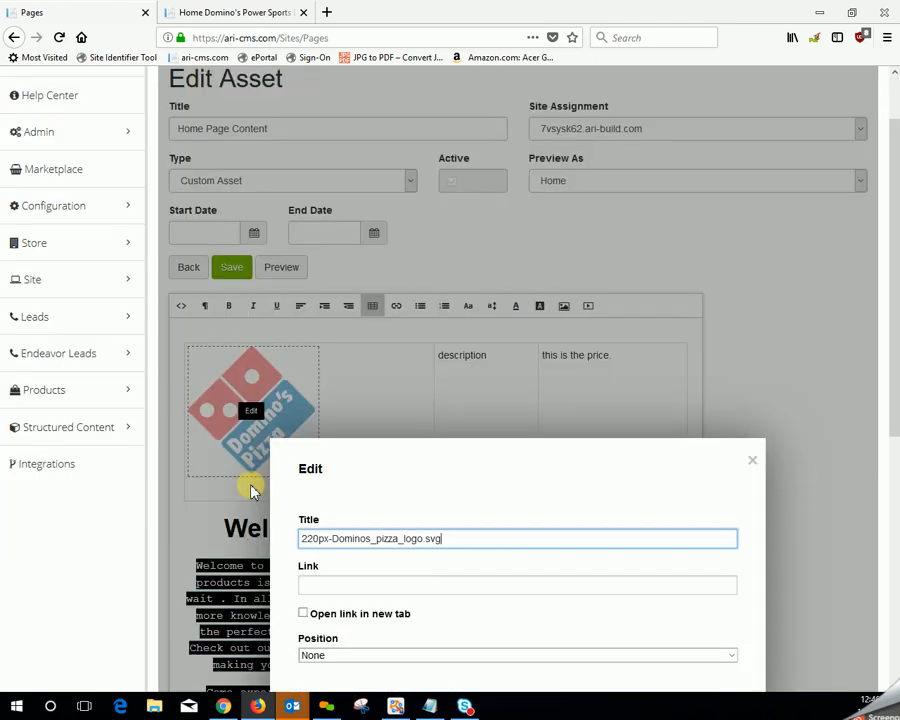
{"action": "scroll", "coordinate": [667, 527], "scroll_direction": "down", "scroll_amount": 3}
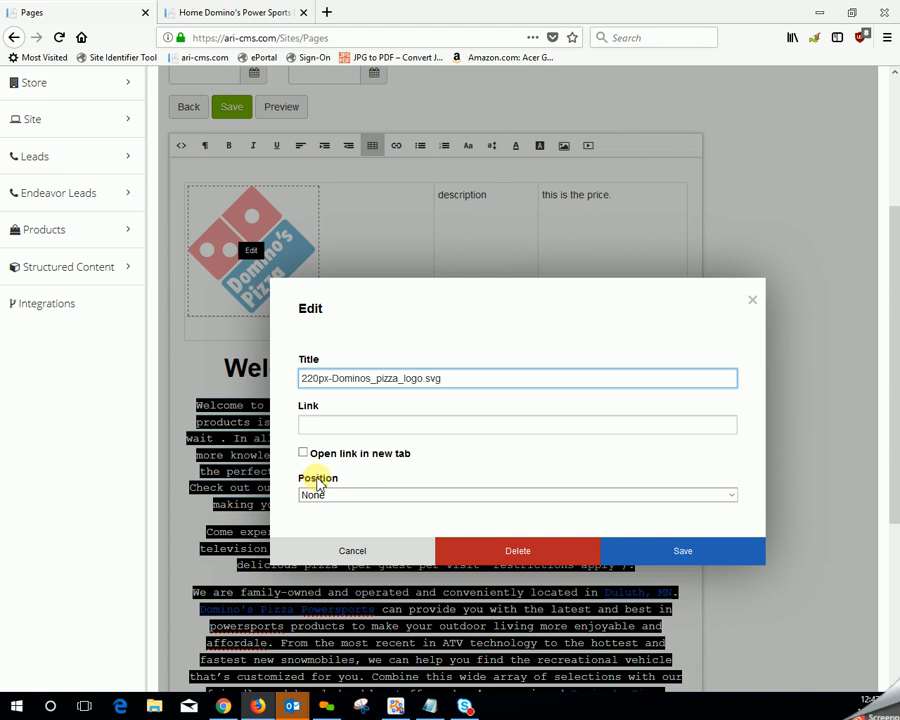
{"action": "left_click", "coordinate": [733, 496]}
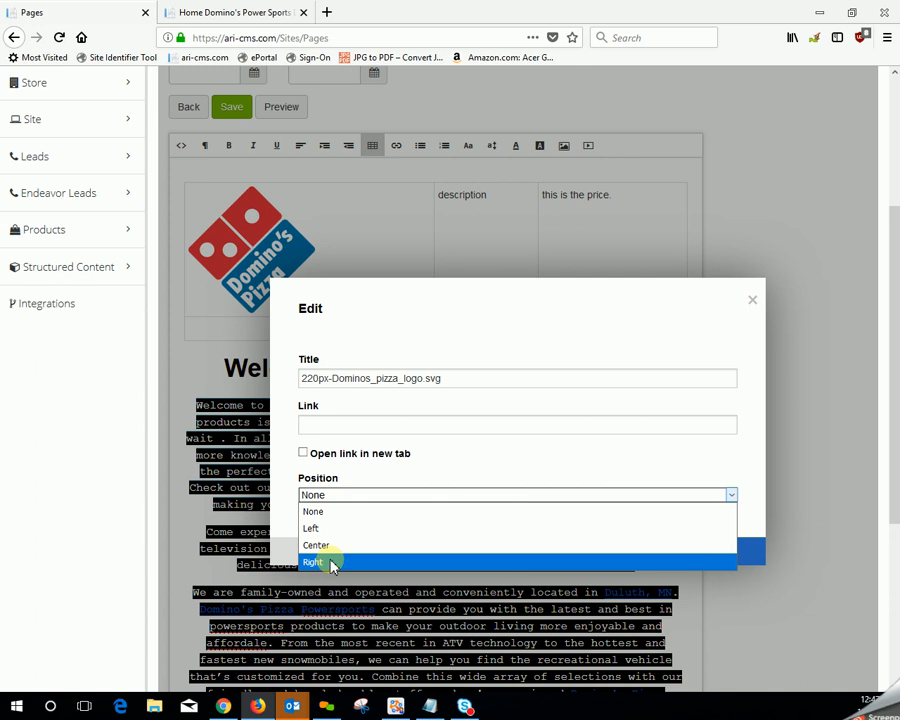
{"action": "left_click", "coordinate": [553, 460]}
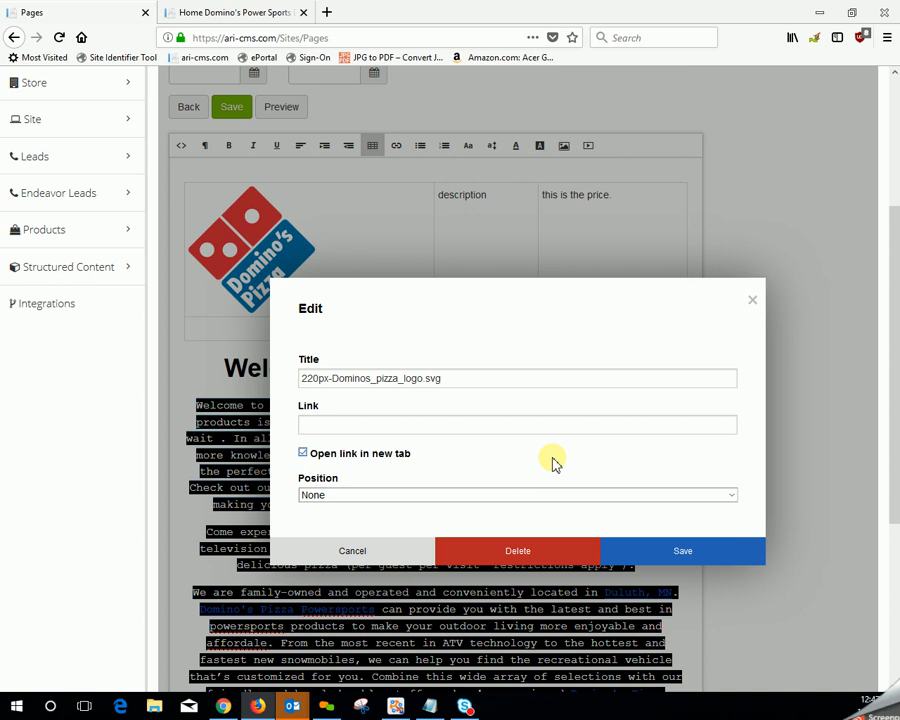
{"action": "left_click_drag", "start_coordinate": [325, 407], "coordinate": [300, 406]}
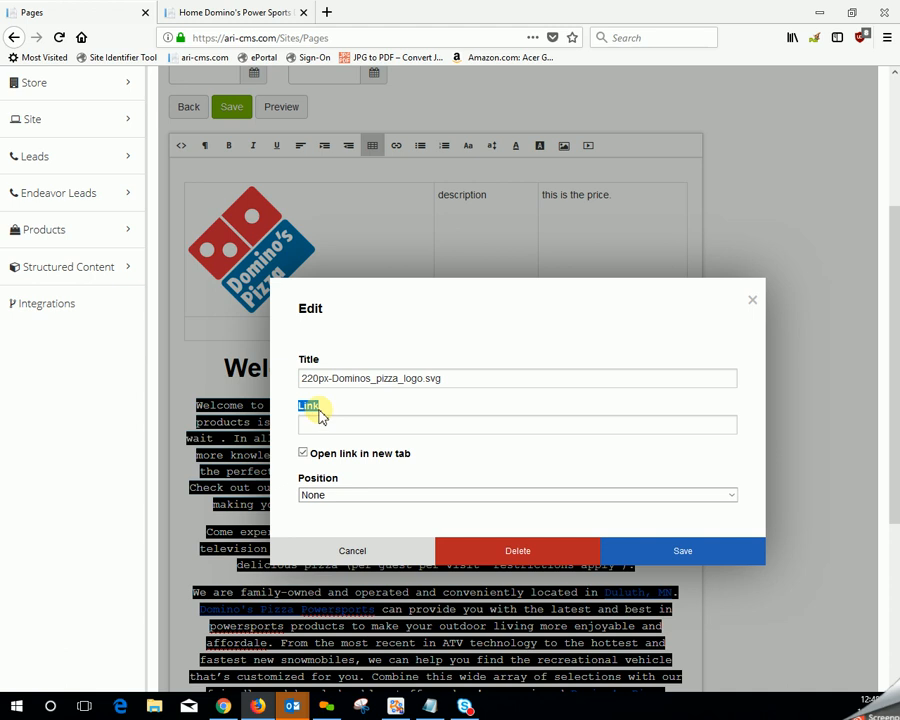
- Open the Weapon-R inventory page on the Domino's Power Sports site and copy its web address
{"action": "left_click", "coordinate": [257, 15]}
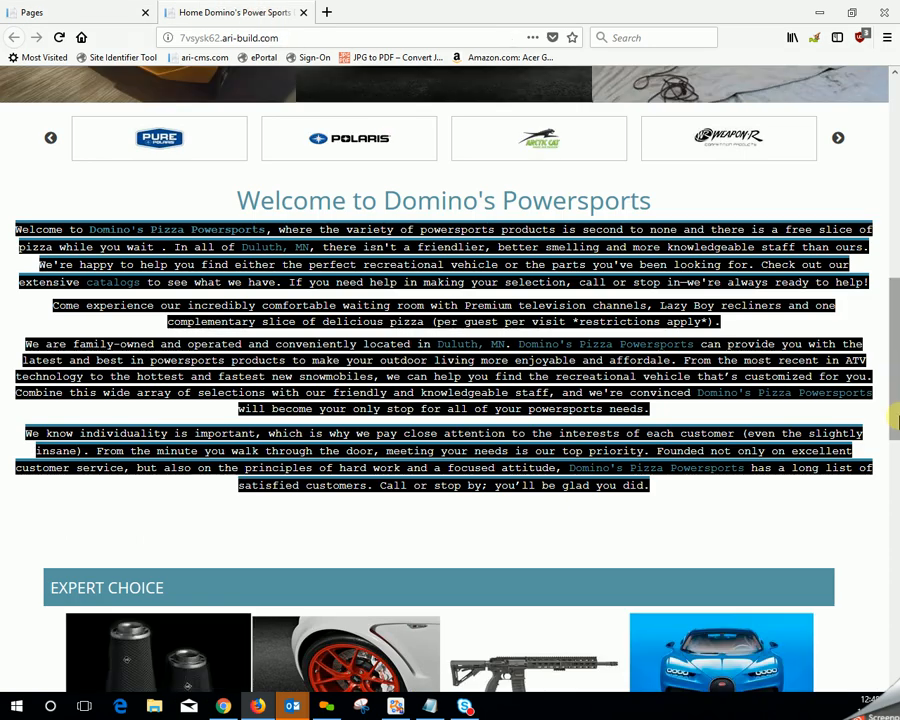
{"action": "scroll", "coordinate": [830, 462], "scroll_direction": "up", "scroll_amount": 3}
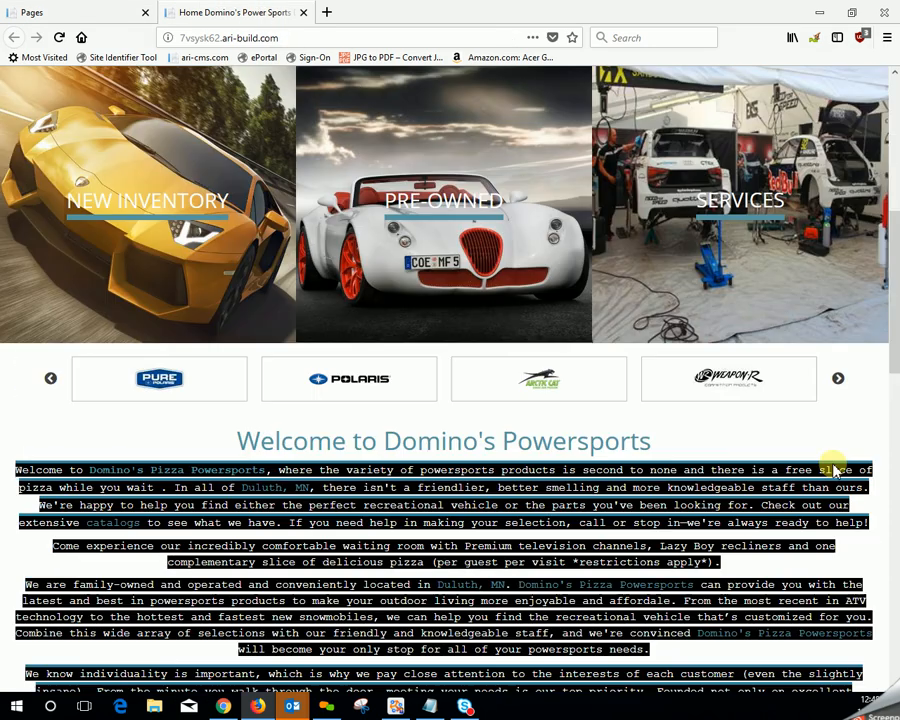
{"action": "left_click", "coordinate": [727, 383]}
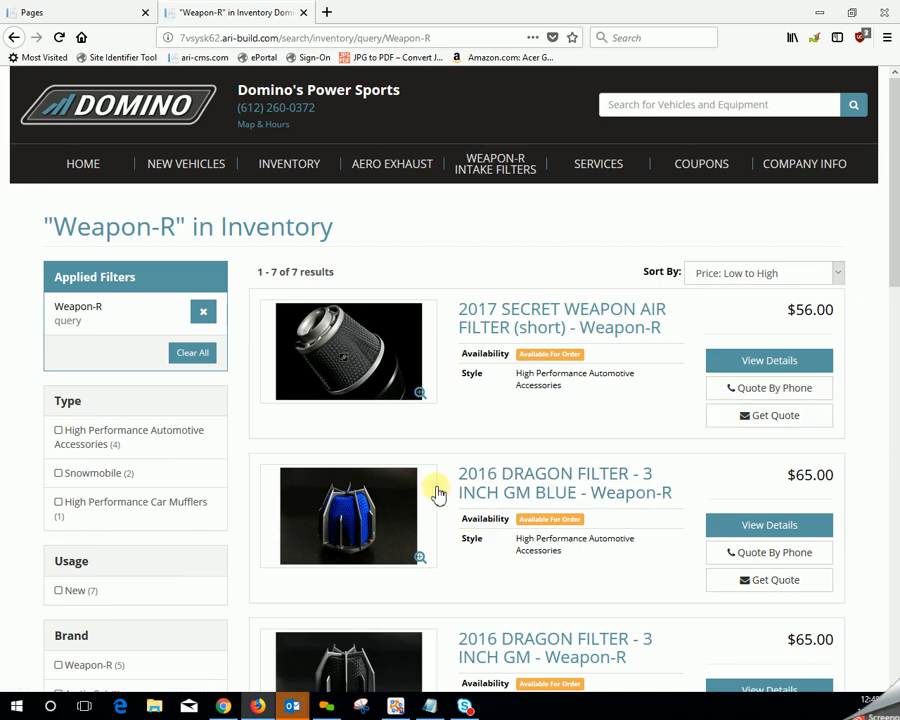
{"action": "left_click_drag", "start_coordinate": [445, 40], "coordinate": [187, 31]}
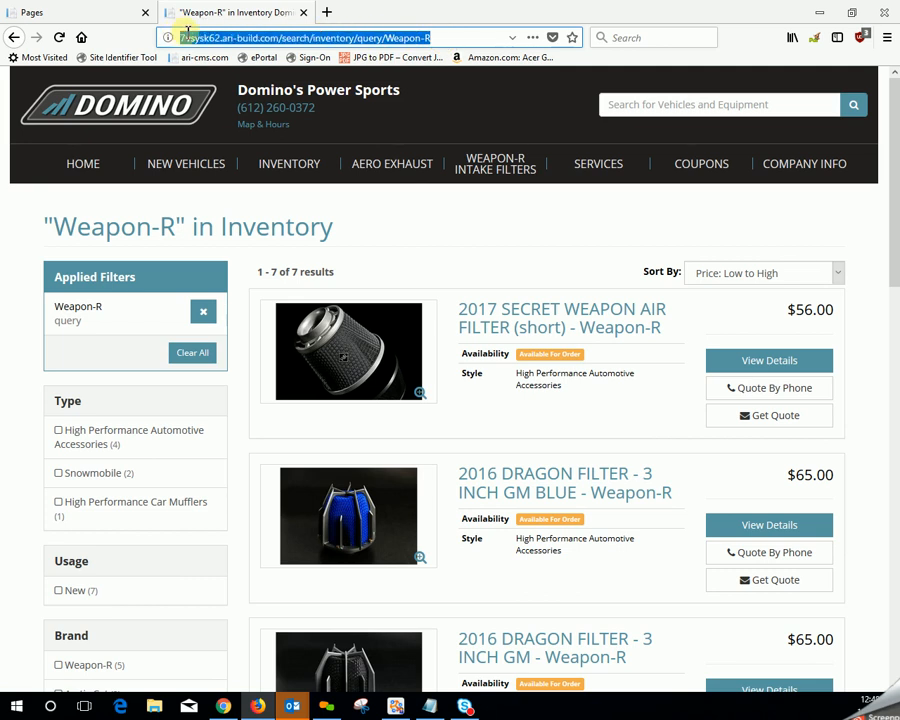
{"action": "right_click", "coordinate": [285, 38]}
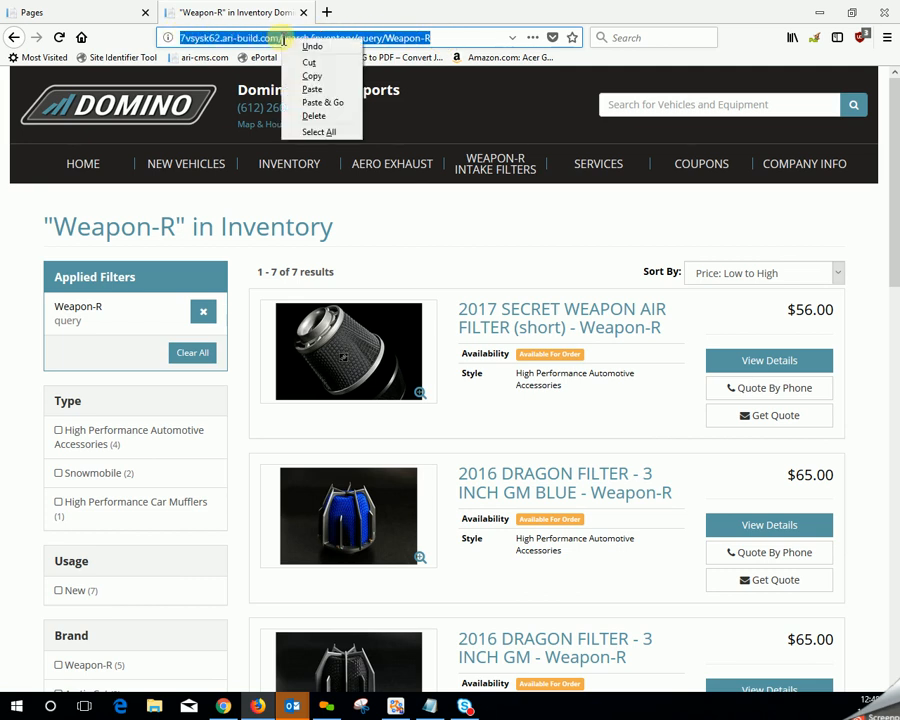
{"action": "left_click", "coordinate": [338, 77]}
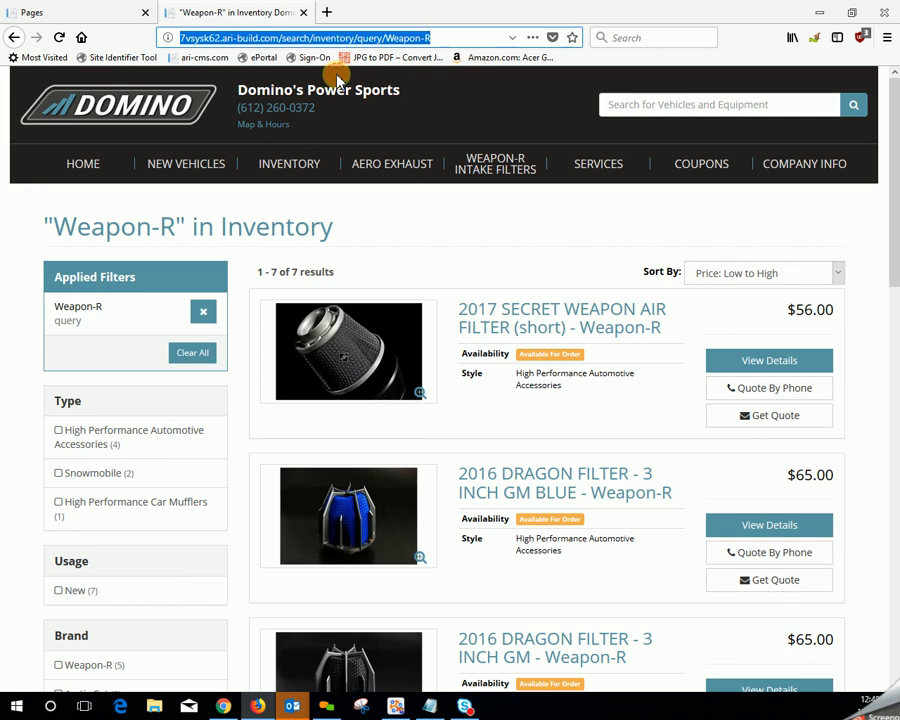
{"action": "left_click", "coordinate": [100, 20]}
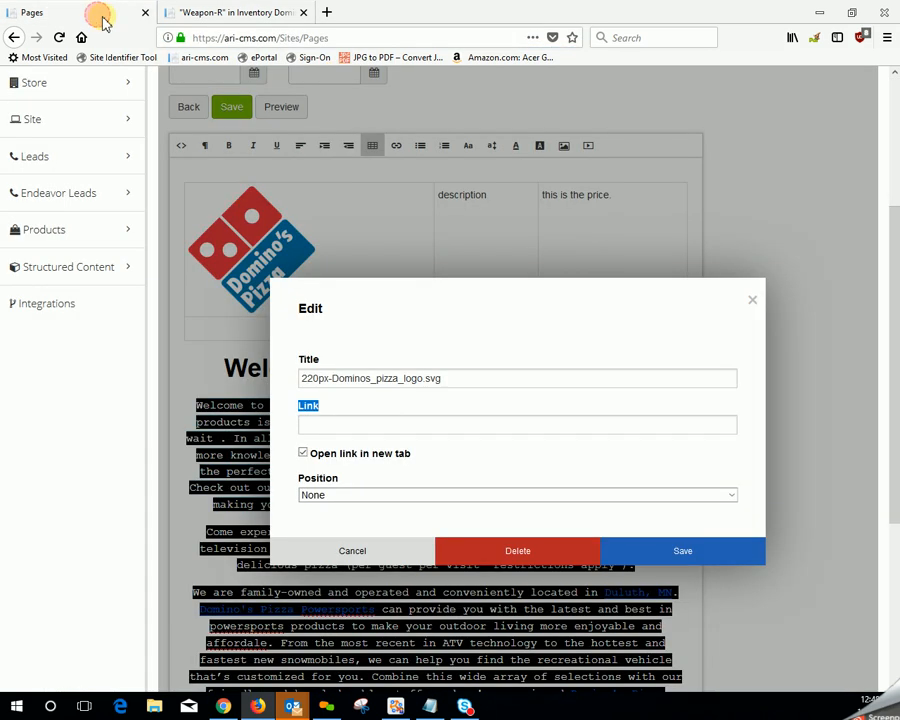
{"action": "right_click", "coordinate": [352, 426]}
{"action": "left_click", "coordinate": [393, 477]}
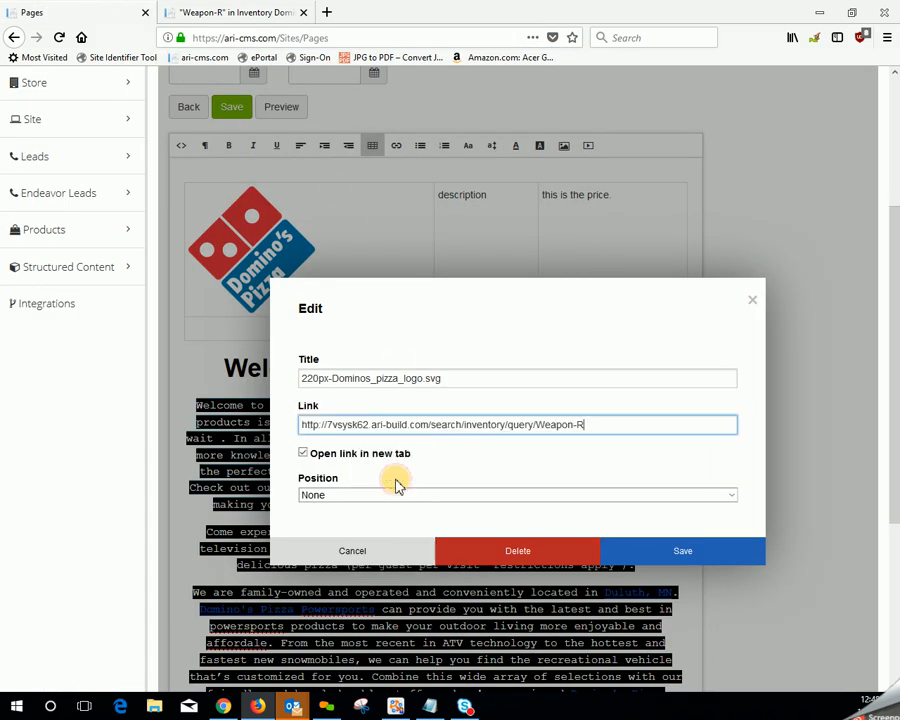
{"action": "left_click", "coordinate": [678, 563]}
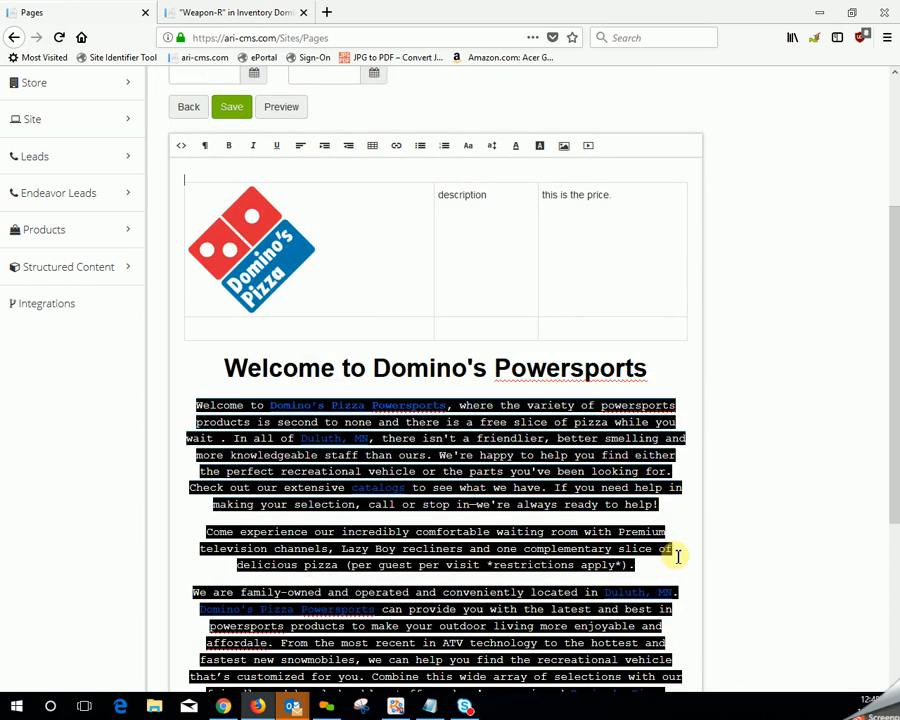
{"action": "left_click", "coordinate": [253, 226]}
{"action": "scroll", "coordinate": [245, 200], "scroll_direction": "up", "scroll_amount": 1}
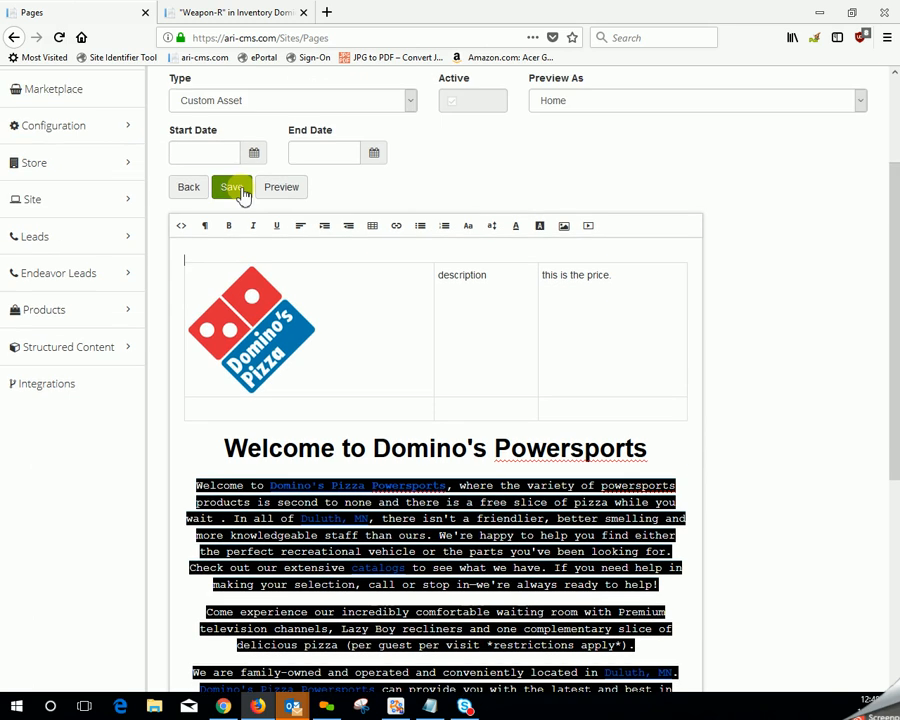
{"action": "scroll", "coordinate": [785, 203], "scroll_direction": "up", "scroll_amount": 2}
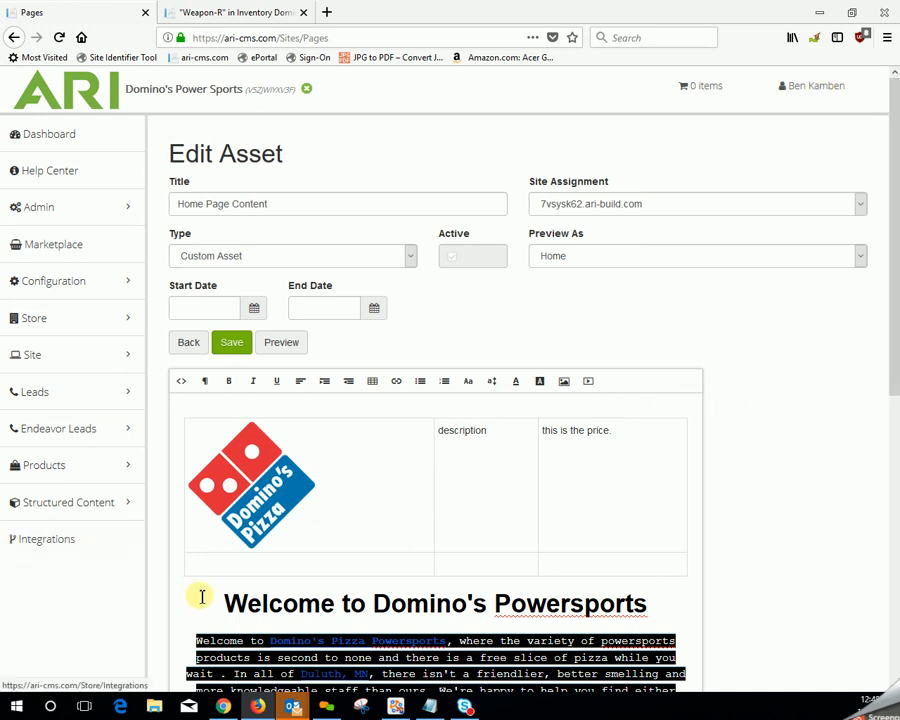
- Start a video insertion in the first cell of the table's second row and open the $80,000 Ford F-250 Platinum tour on YouTube, paused
{"action": "left_click", "coordinate": [209, 565]}
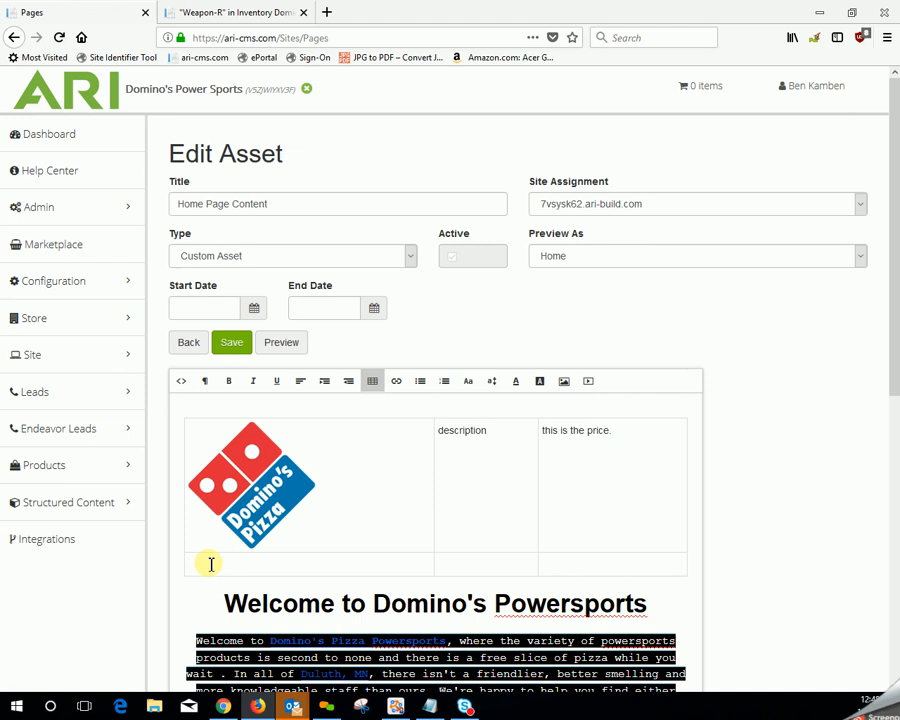
{"action": "left_click", "coordinate": [592, 392]}
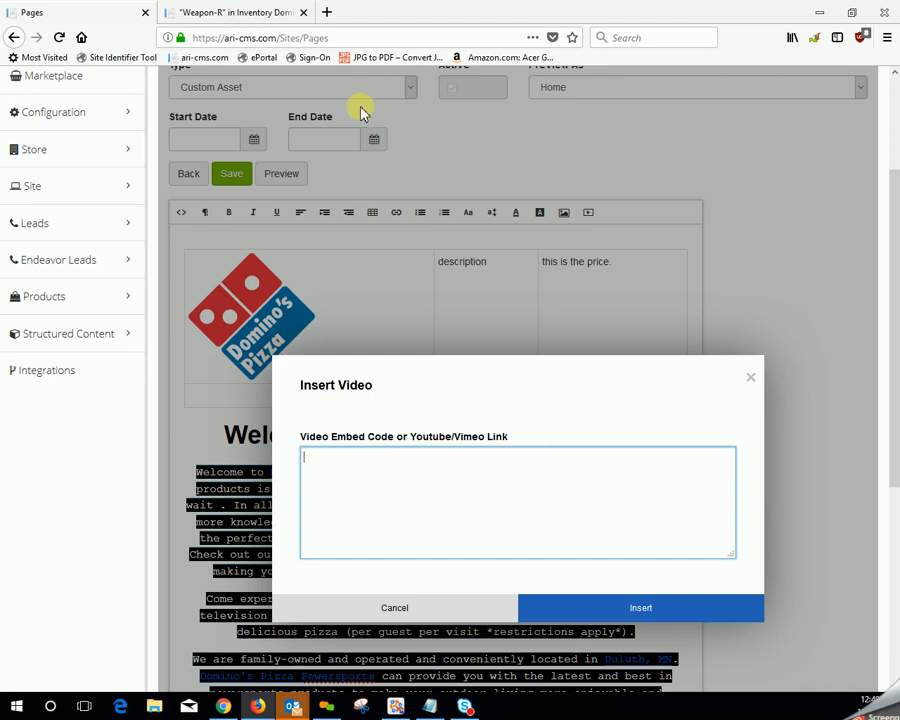
{"action": "left_click", "coordinate": [329, 13]}
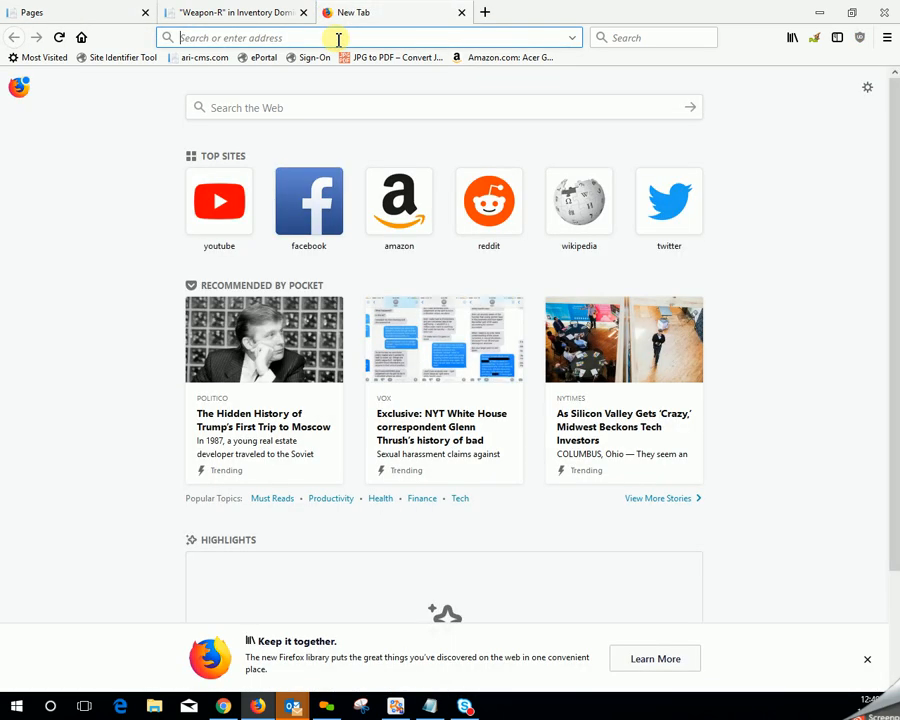
{"action": "left_click", "coordinate": [216, 214]}
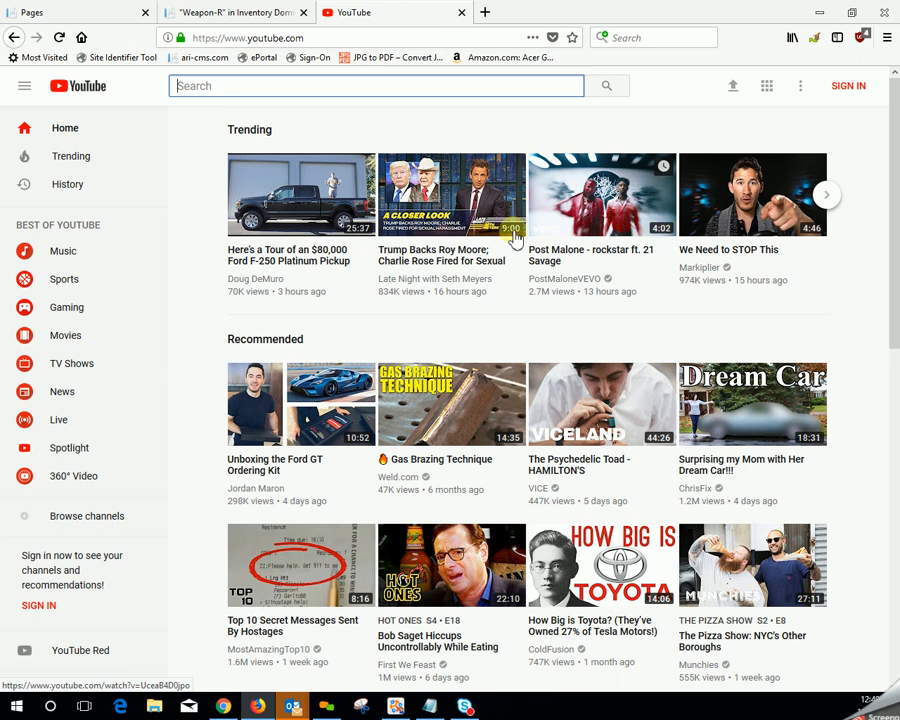
{"action": "left_click", "coordinate": [293, 210]}
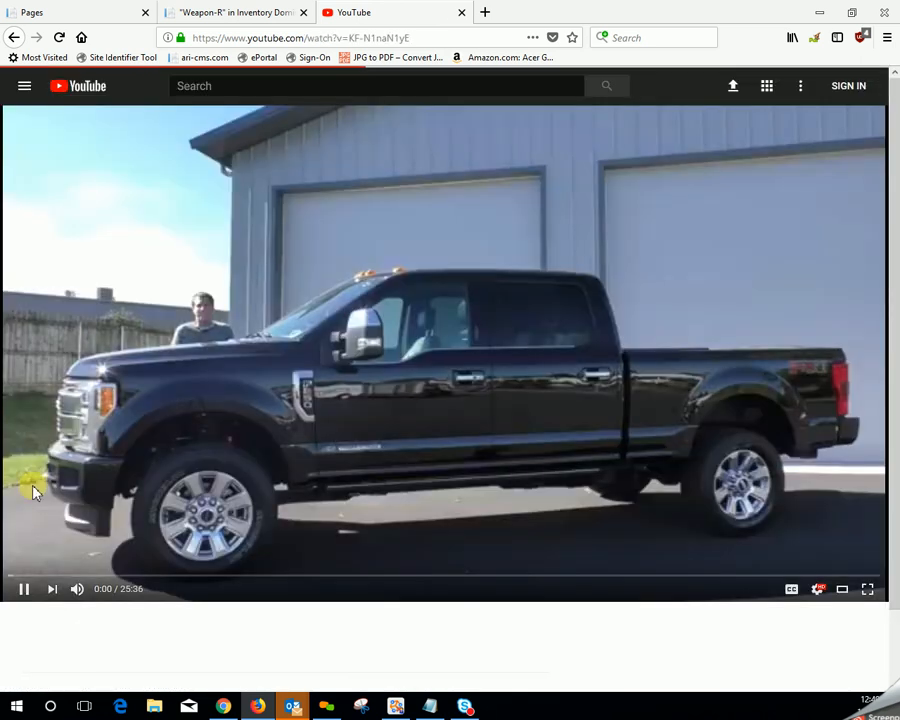
{"action": "left_click", "coordinate": [23, 591]}
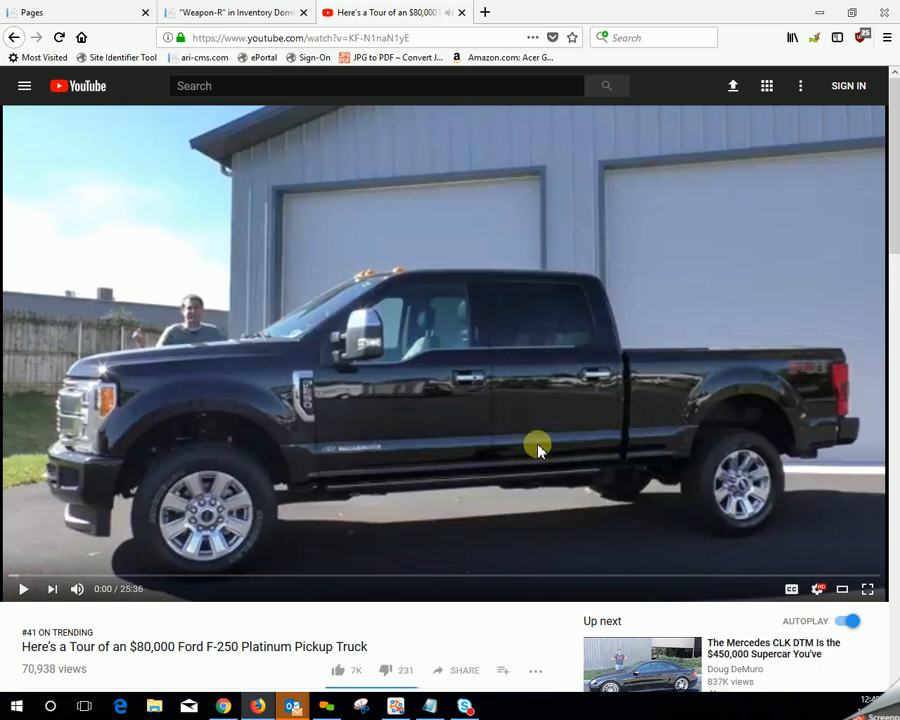
- Bring up the sharing options of the Ford F-250 video and copy its iframe embed code
{"action": "scroll", "coordinate": [538, 451], "scroll_direction": "down", "scroll_amount": 4}
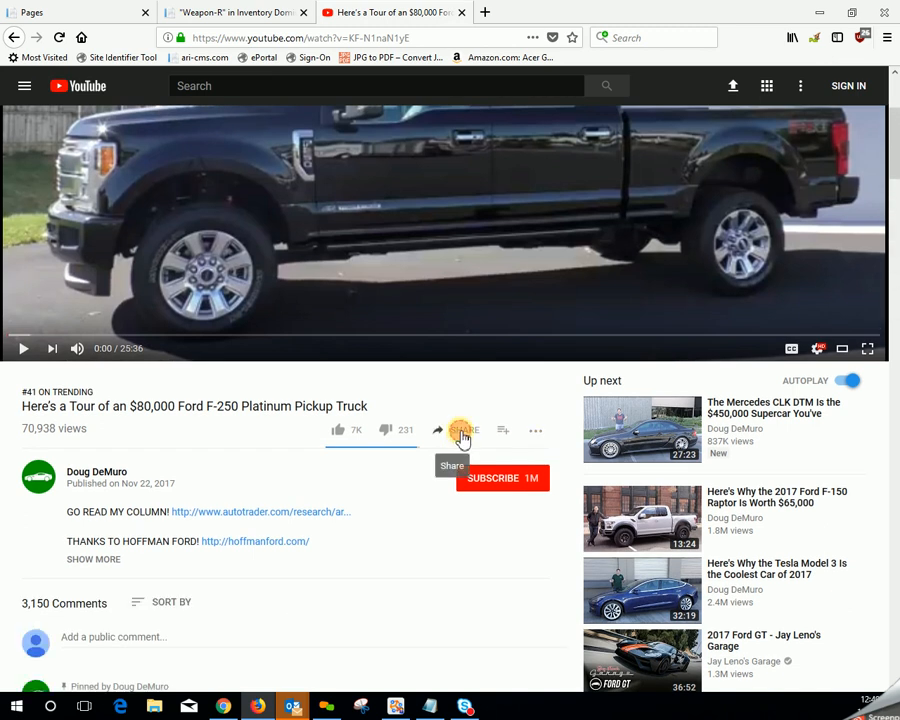
{"action": "left_click", "coordinate": [462, 436]}
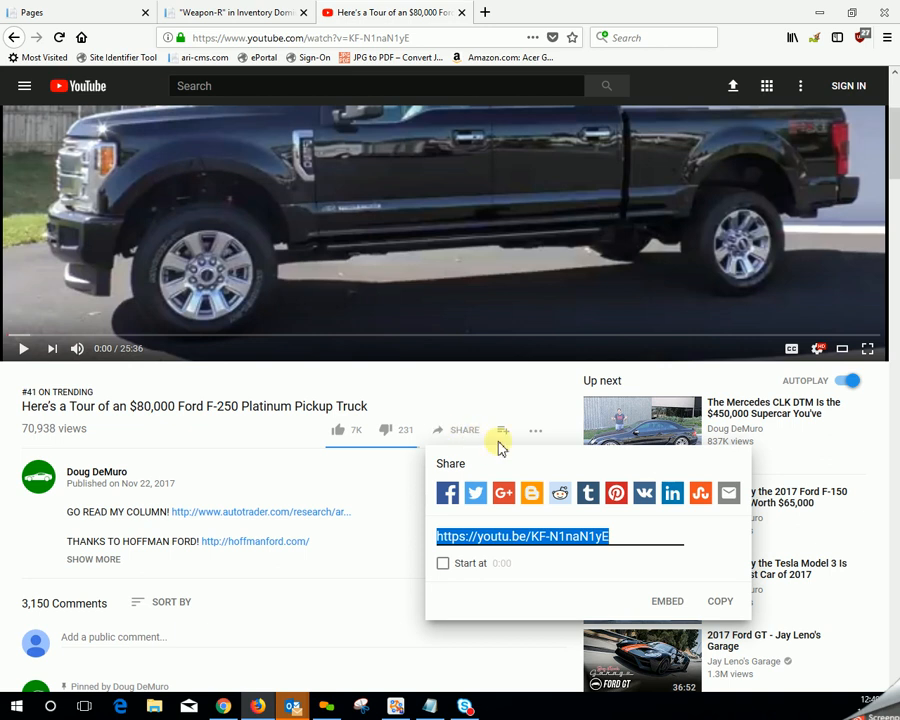
{"action": "left_click", "coordinate": [668, 603]}
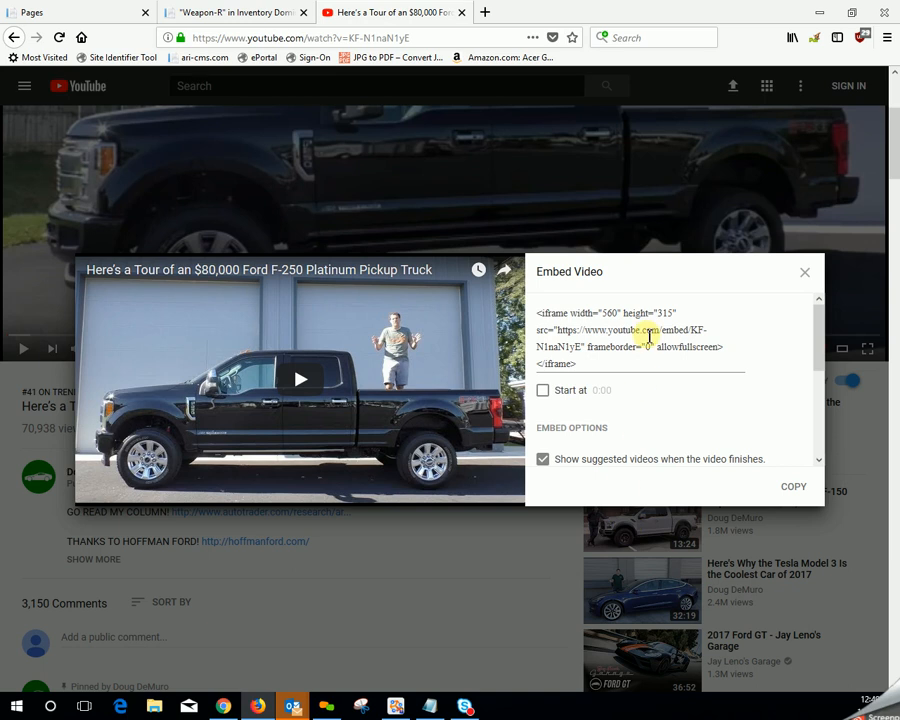
{"action": "left_click", "coordinate": [587, 364]}
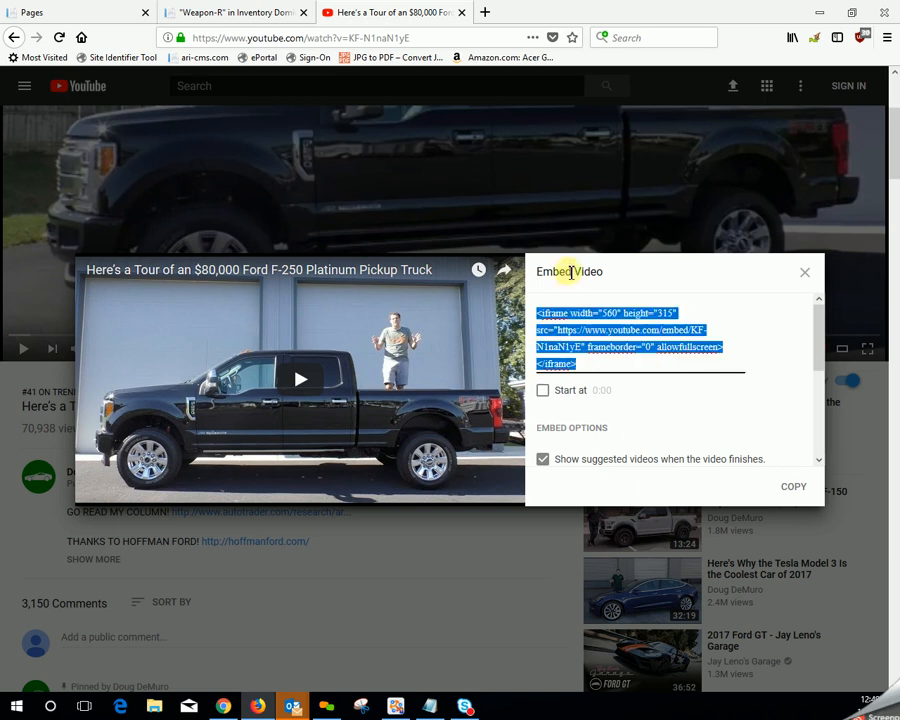
{"action": "right_click", "coordinate": [616, 352]}
{"action": "left_click", "coordinate": [655, 442]}
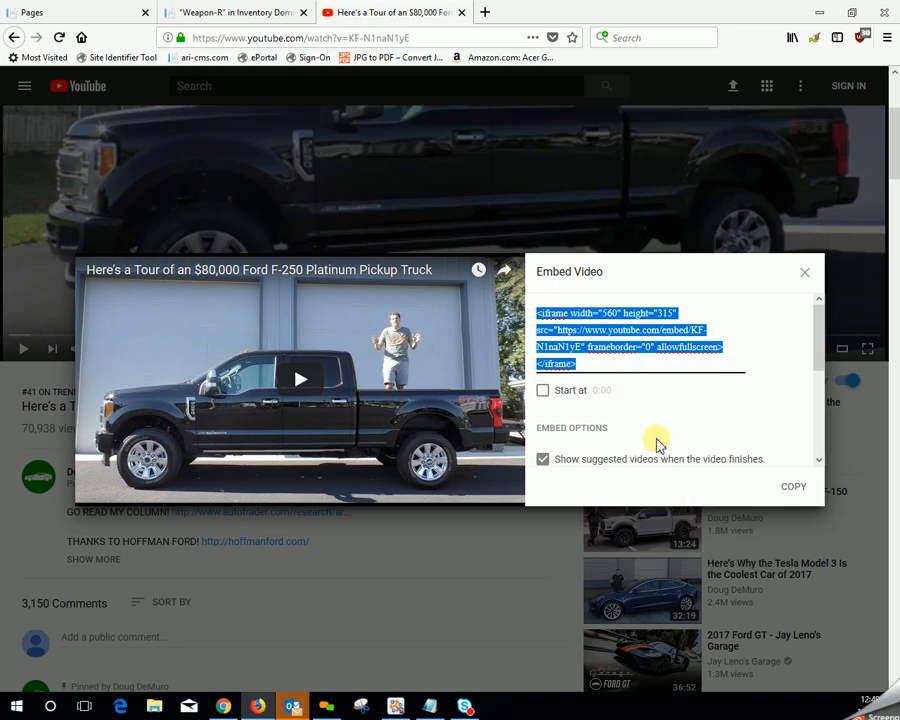
- Insert the Ford F-250 video into the table's second row in the CMS using the copied embed code
{"action": "left_click", "coordinate": [114, 12]}
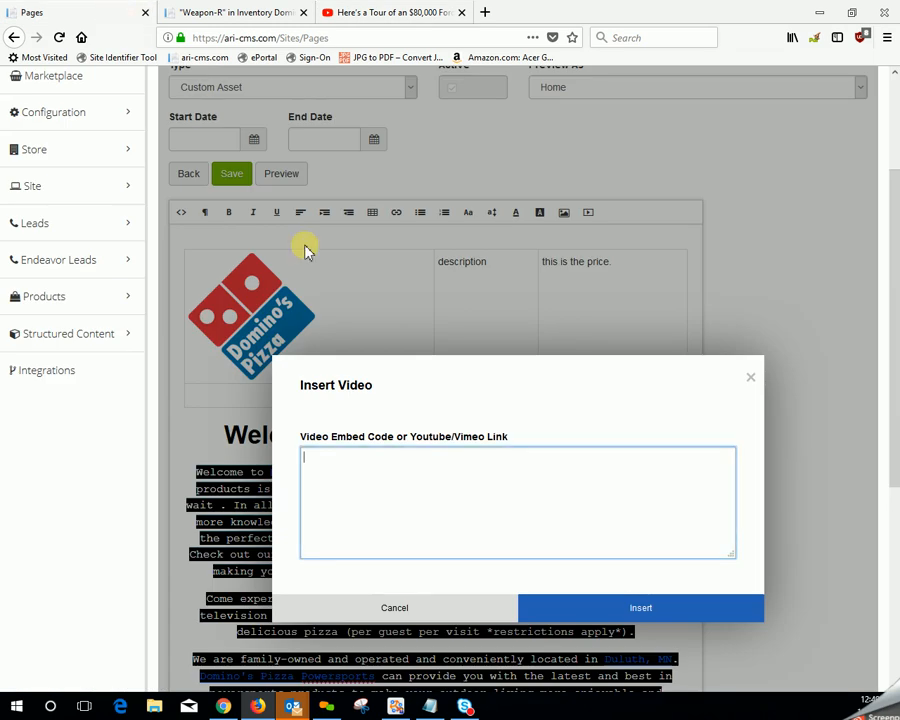
{"action": "right_click", "coordinate": [343, 461]}
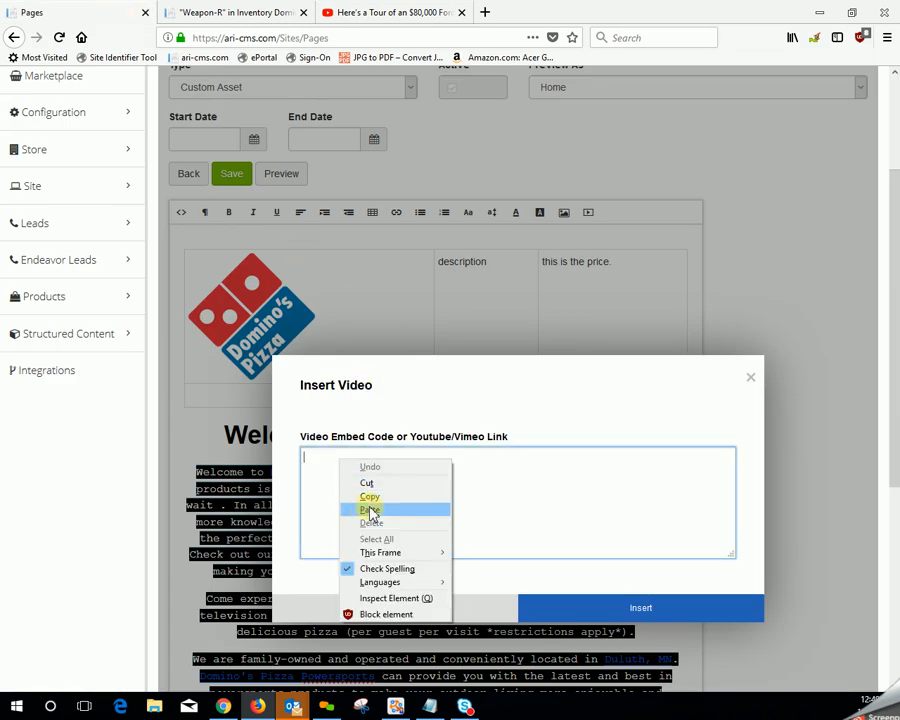
{"action": "left_click", "coordinate": [370, 508]}
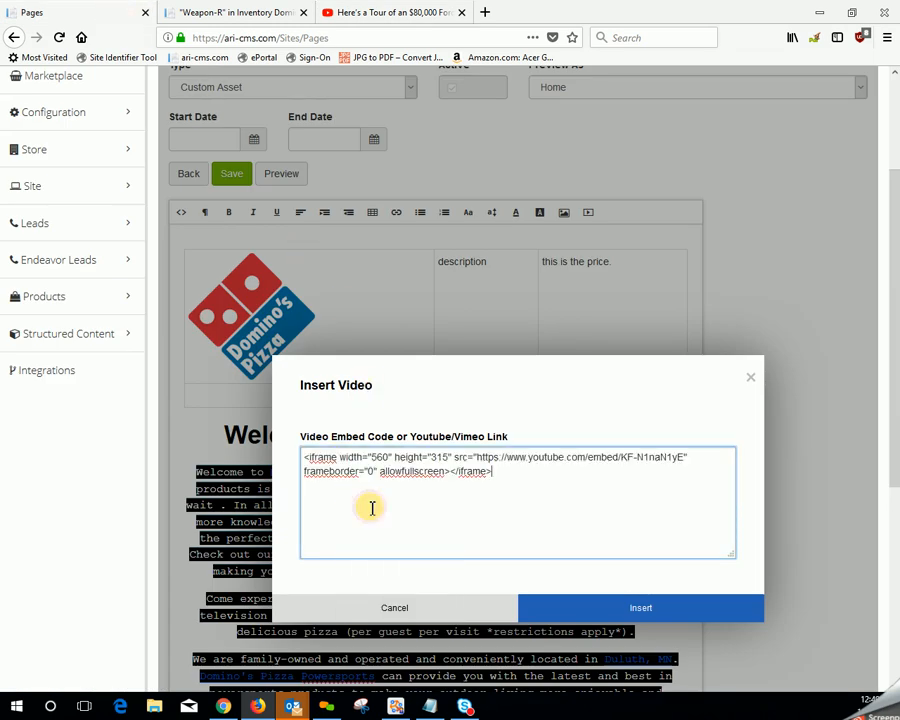
{"action": "left_click", "coordinate": [643, 608]}
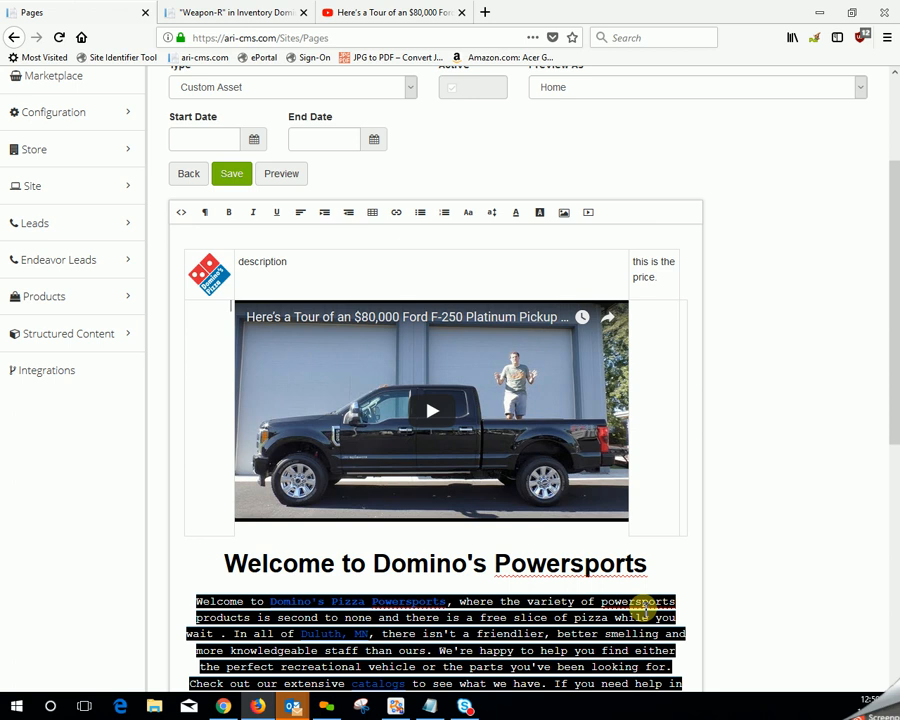
{"action": "scroll", "coordinate": [700, 570], "scroll_direction": "up", "scroll_amount": 5}
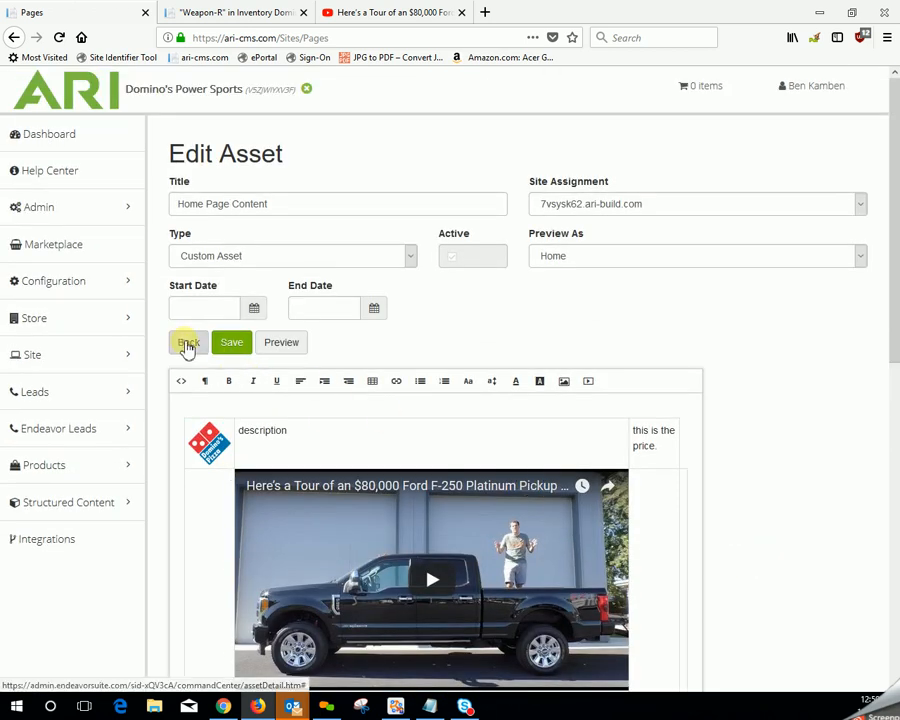
- Leave the Home Page Content asset without saving and open the site's asset list
{"action": "left_click", "coordinate": [188, 342]}
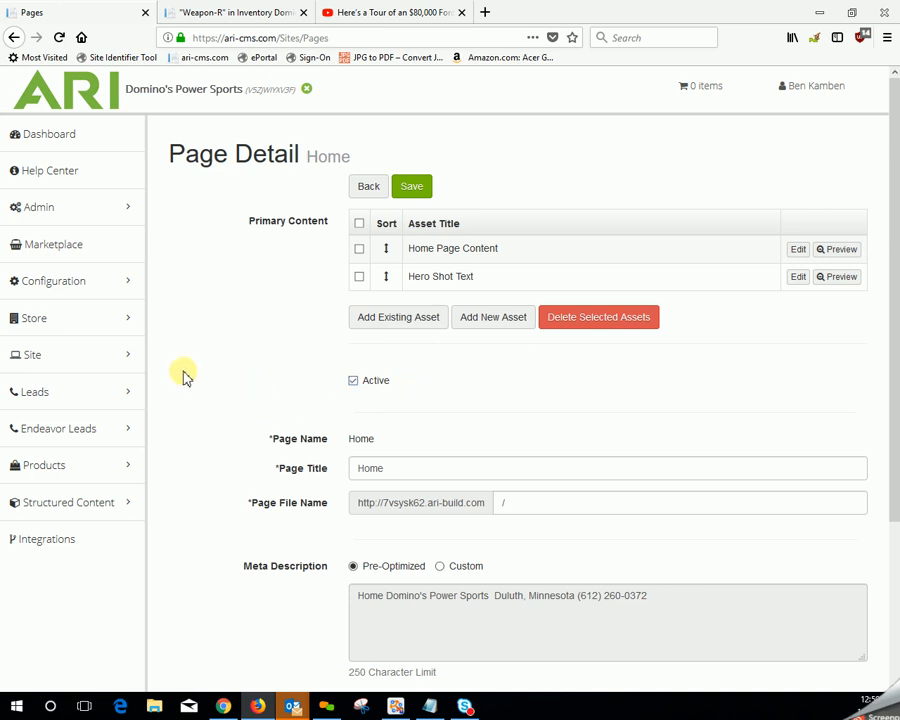
{"action": "mouse_move", "coordinate": [93, 358]}
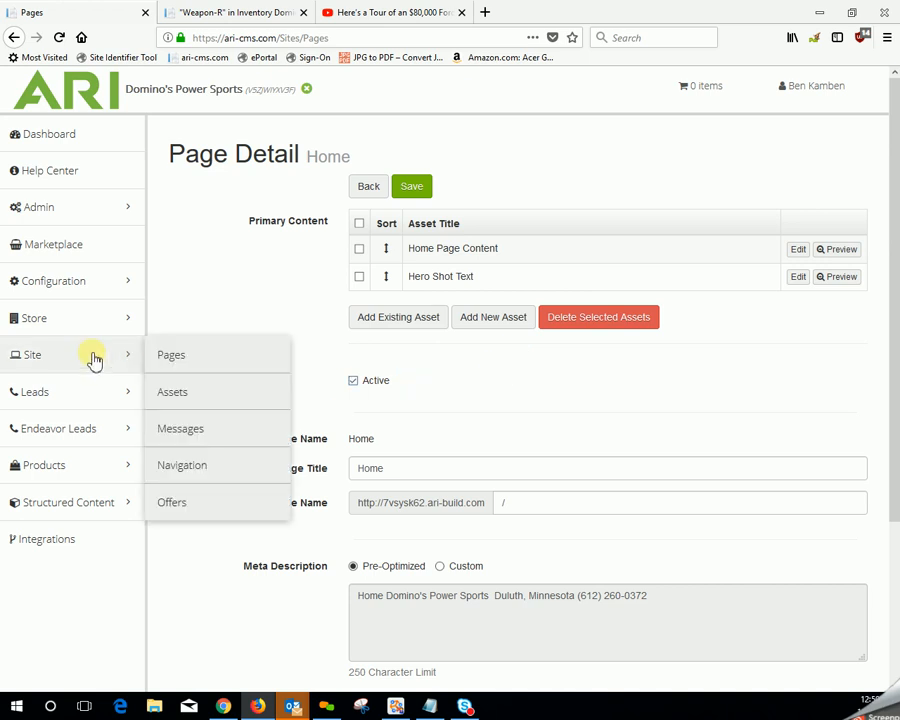
{"action": "left_click", "coordinate": [212, 396]}
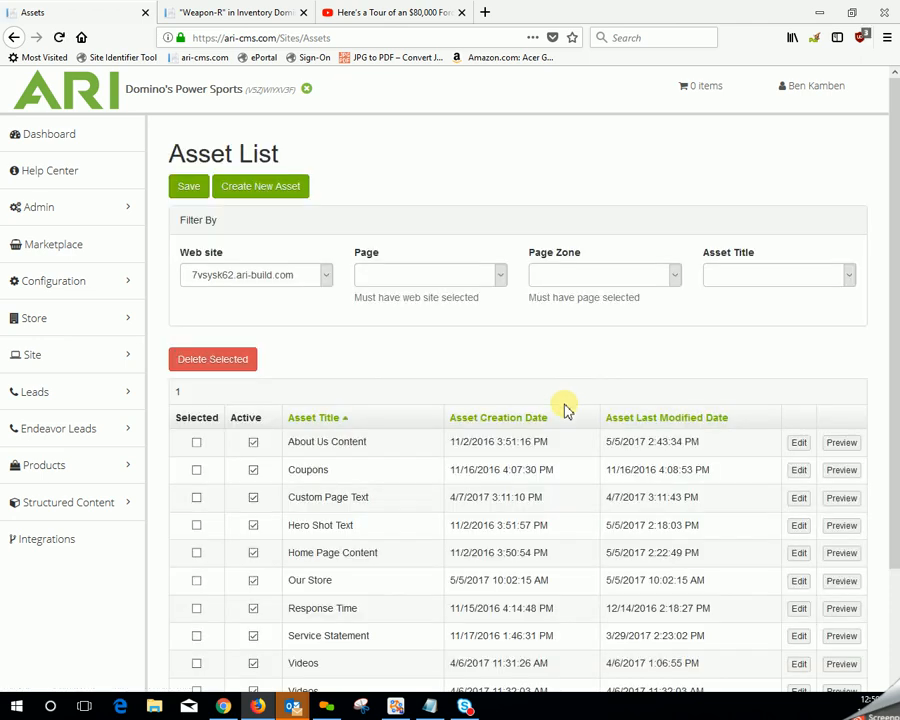
- Deactivate the Home Page Content asset in the asset list and save the list
{"action": "scroll", "coordinate": [565, 408], "scroll_direction": "down", "scroll_amount": 3}
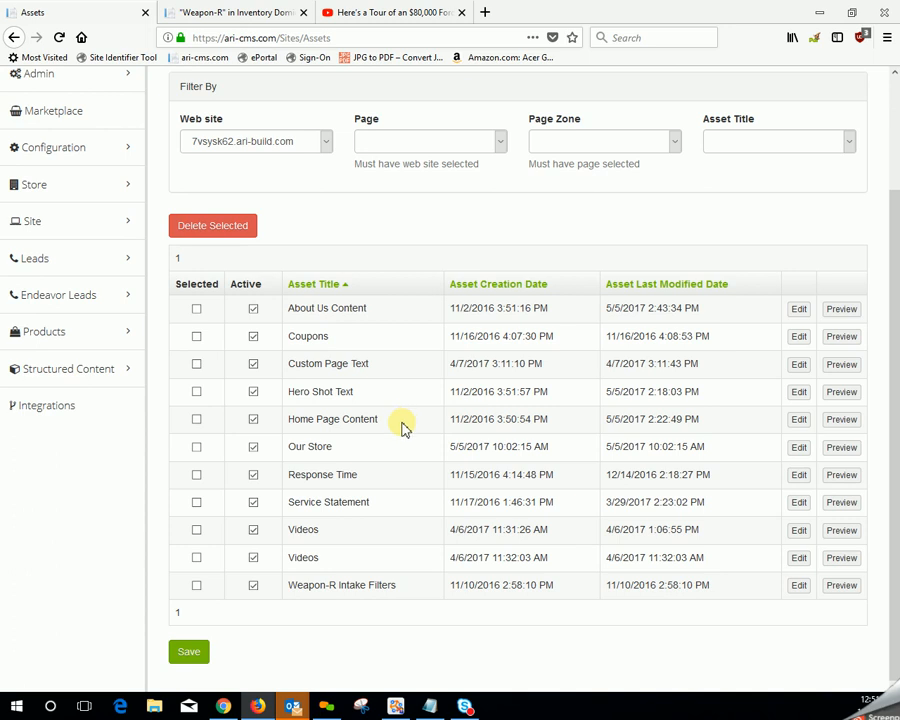
{"action": "left_click", "coordinate": [254, 420]}
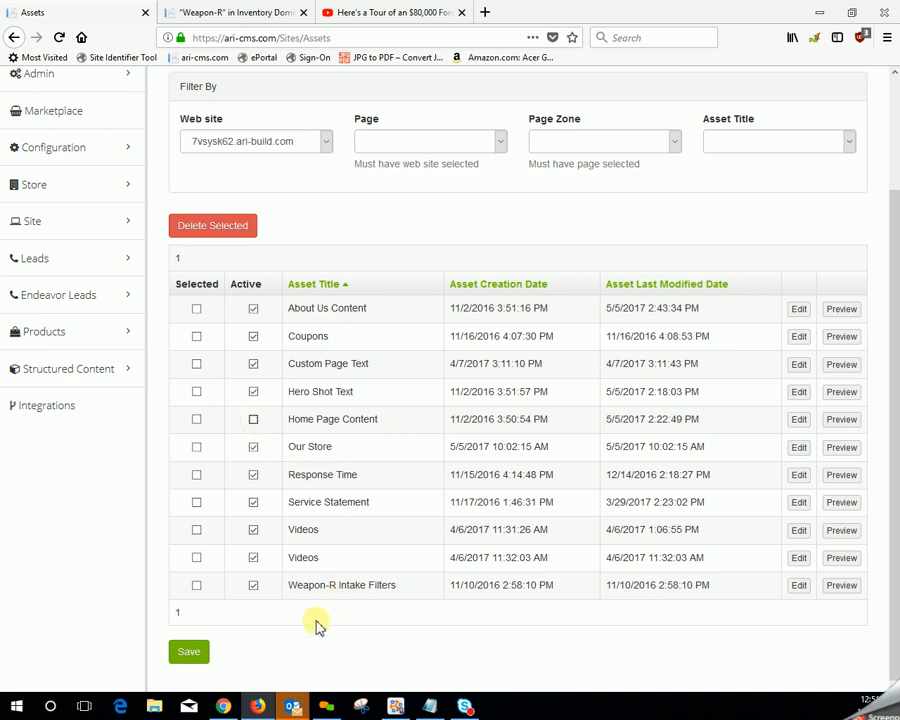
{"action": "left_click", "coordinate": [198, 651]}
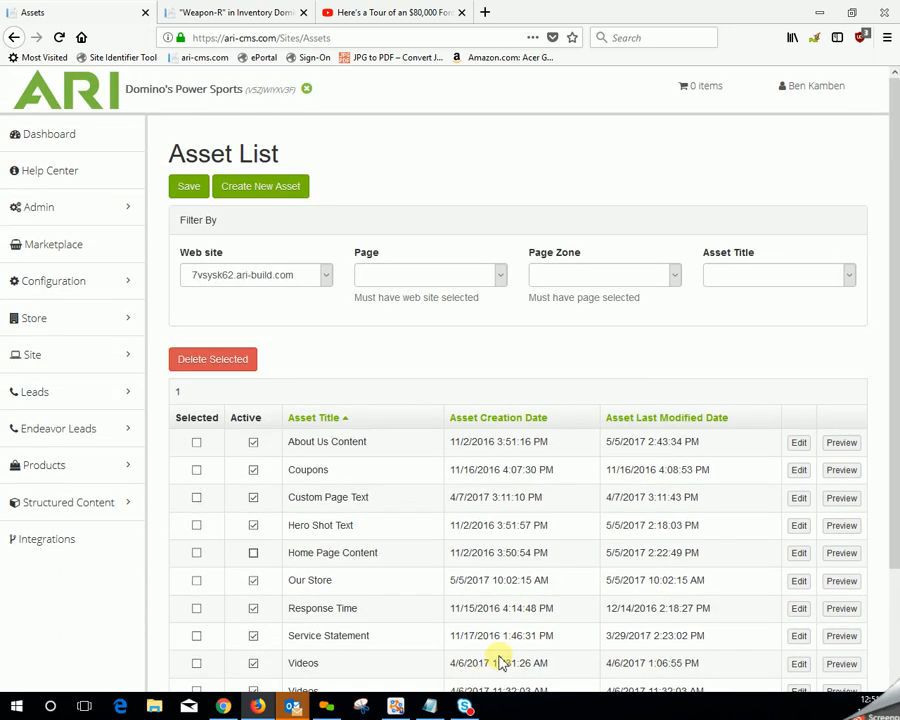